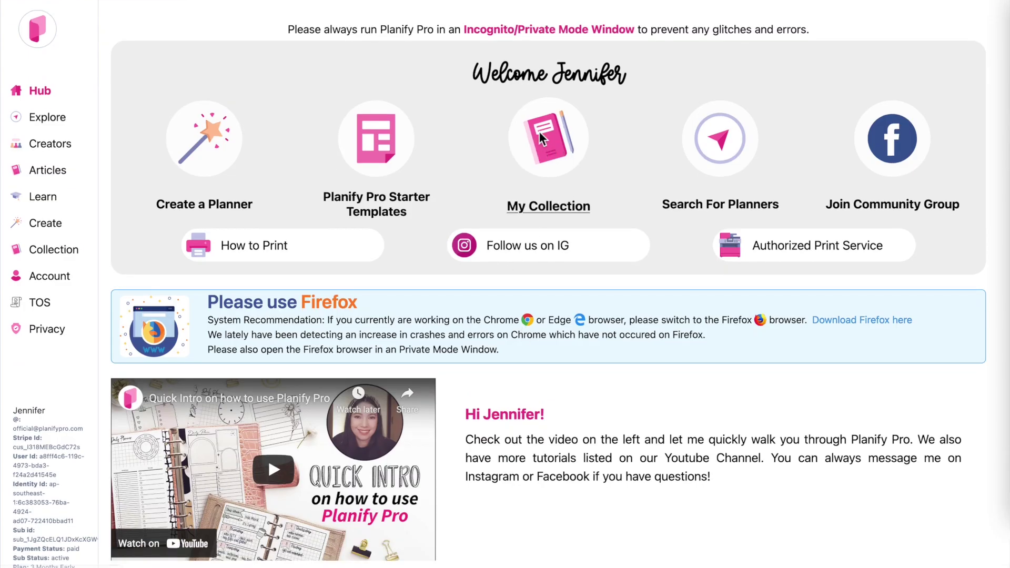
# Go to My Collection and start a listing picture for the Floral Cover template
pyautogui.click(542, 138)
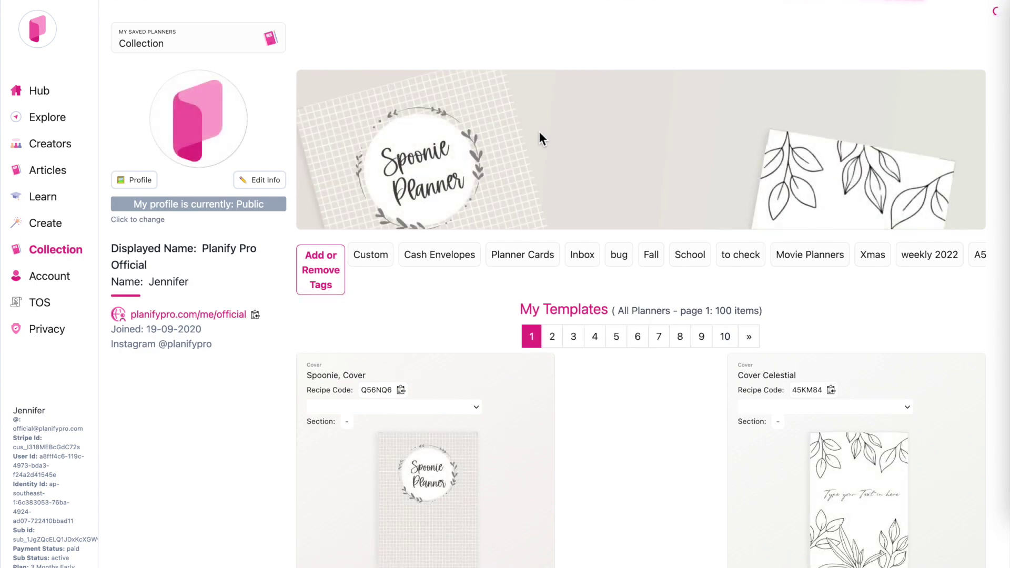
pyautogui.scroll(-20, 538, 131)
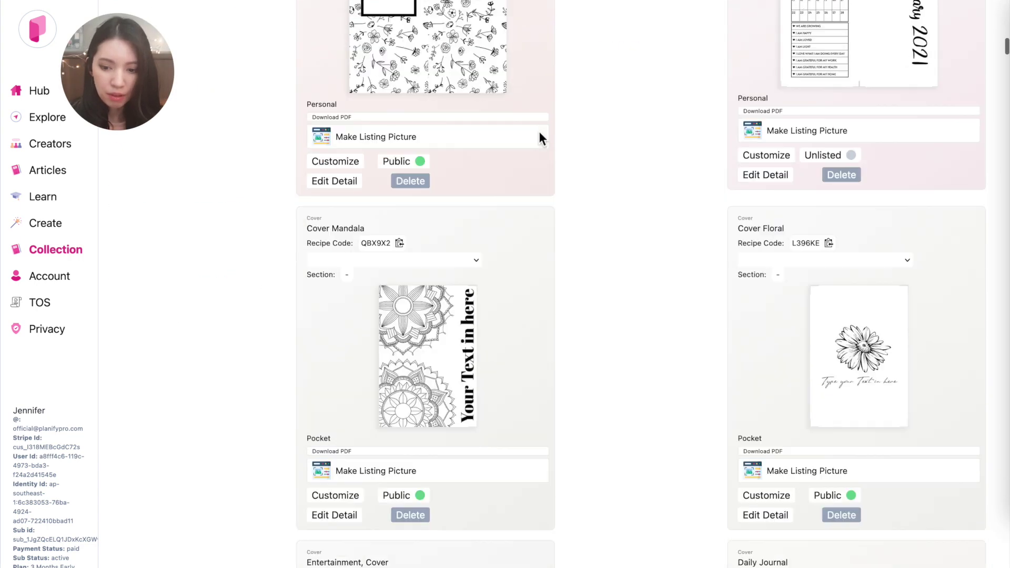
pyautogui.scroll(-5, 540, 138)
pyautogui.scroll(10, 540, 138)
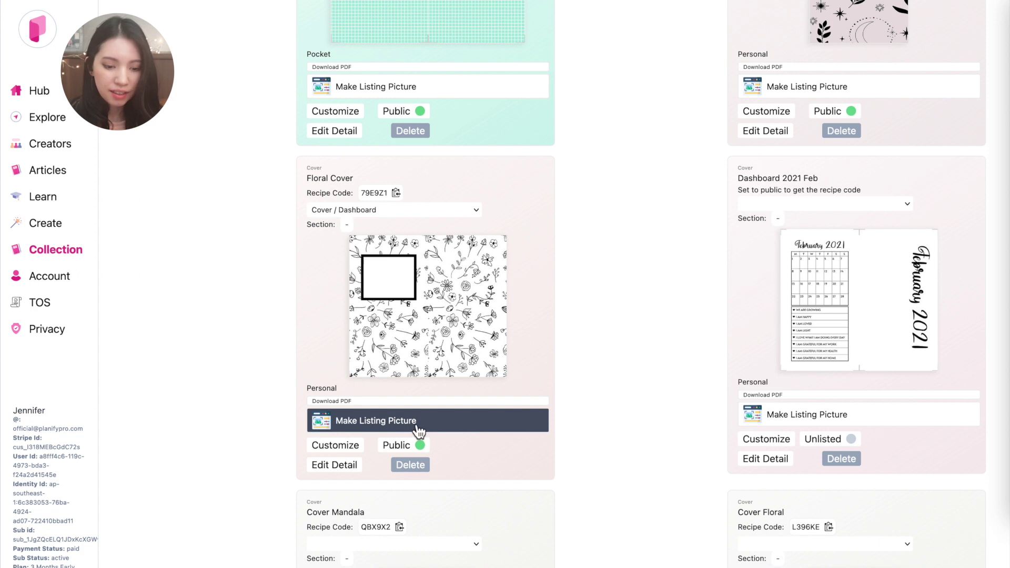
pyautogui.click(450, 427)
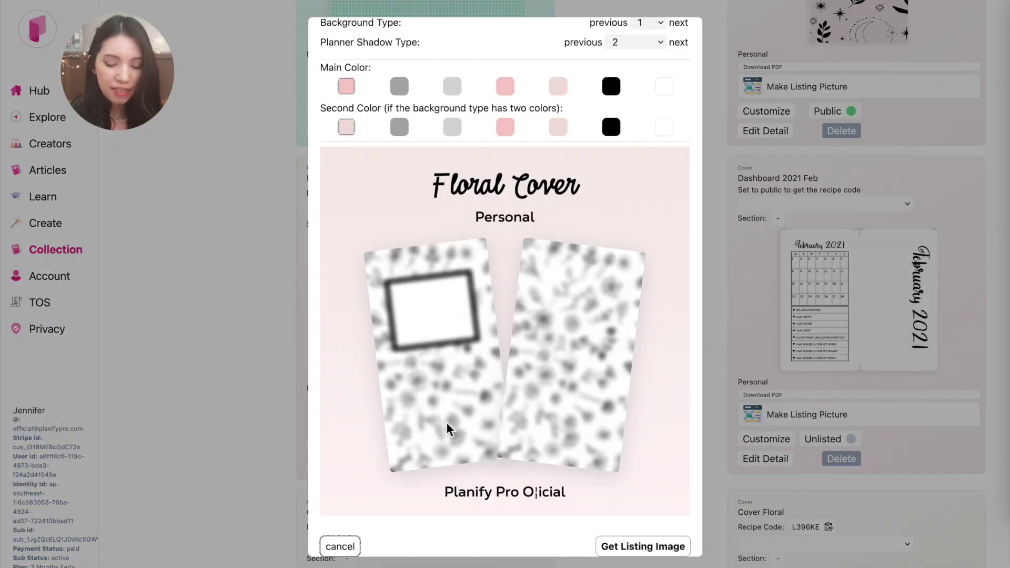
# Type stray text into the planner name and erase it, keeping the title Floral Cover
pyautogui.scroll(3, 559, 228)
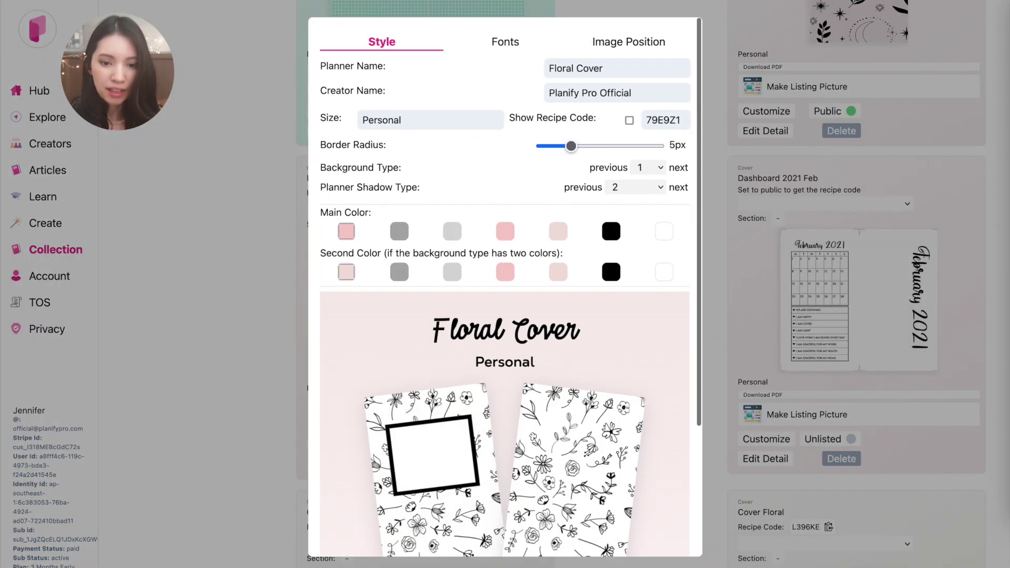
pyautogui.click(618, 70)
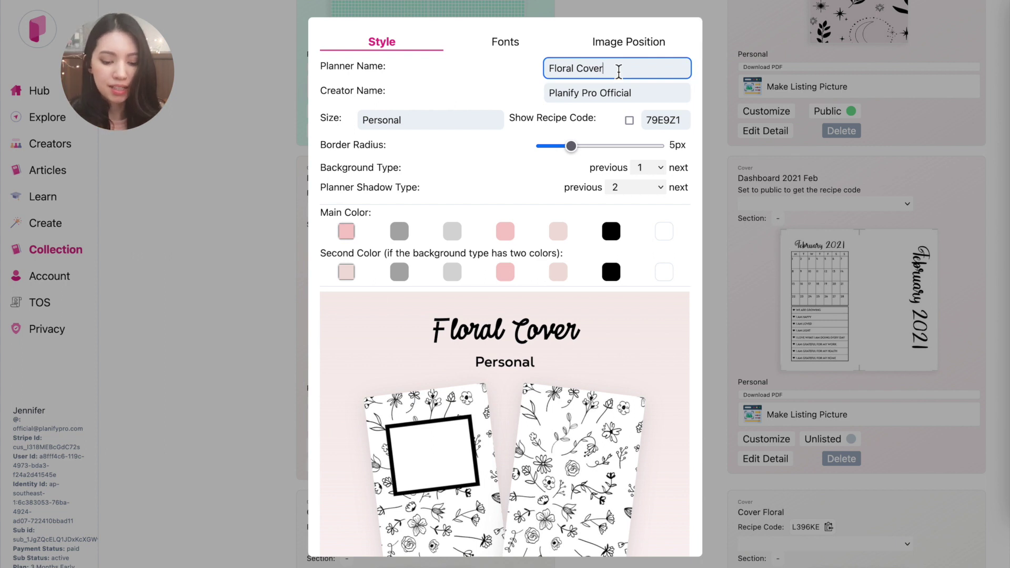
pyautogui.write('kjsdbcksd')
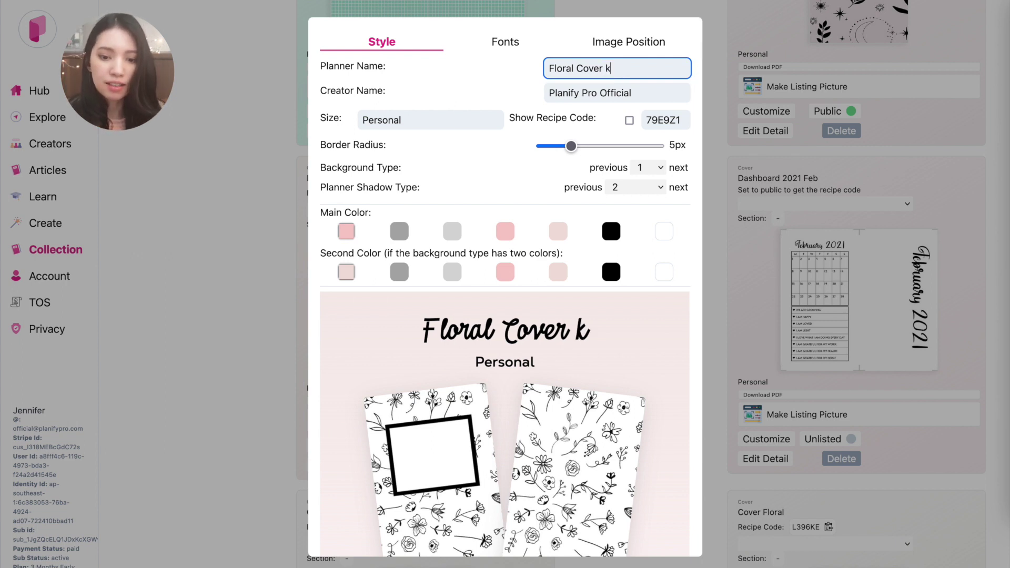
pyautogui.press('BackSpace')
pyautogui.press('BackSpace')
pyautogui.press('BackSpace')
pyautogui.press('BackSpace')
pyautogui.press('BackSpace')
pyautogui.press('BackSpace')
pyautogui.press('BackSpace')
pyautogui.press('BackSpace')
pyautogui.press('BackSpace')
pyautogui.press('BackSpace')
pyautogui.click(501, 163)
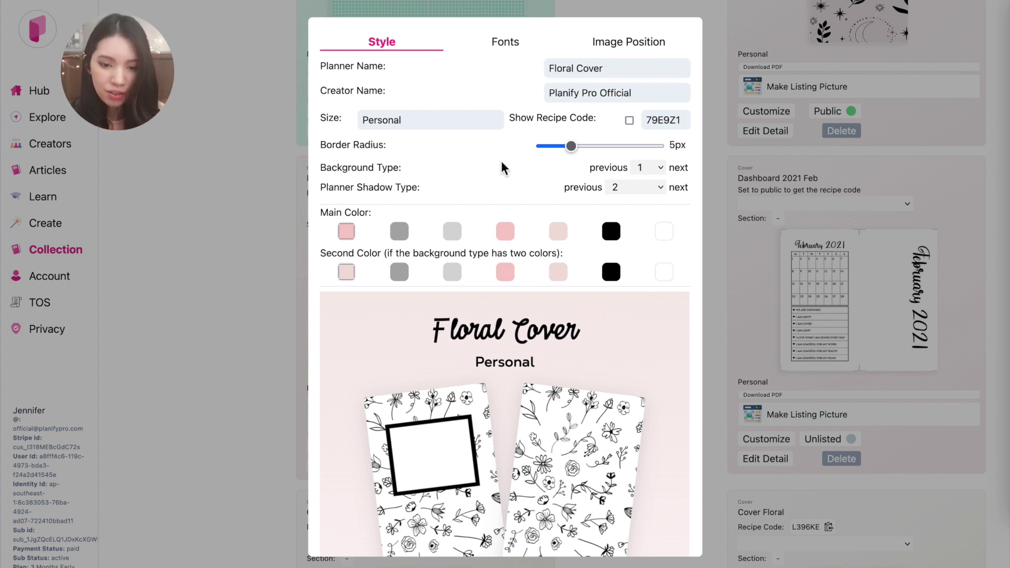
# Select the whole creator name and delete it so the field is empty
pyautogui.scroll(-3, 501, 166)
pyautogui.scroll(1, 501, 166)
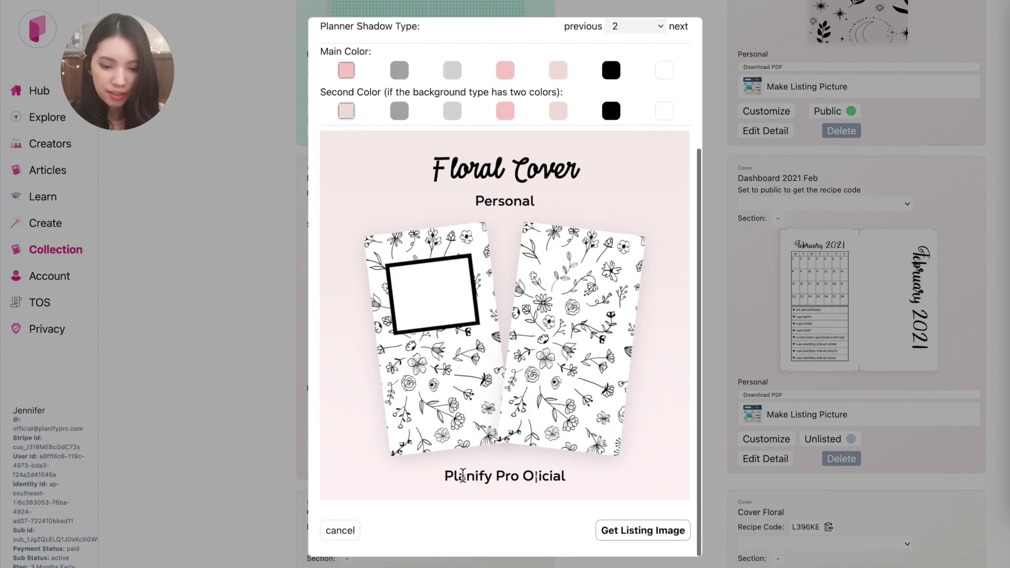
pyautogui.scroll(3, 595, 402)
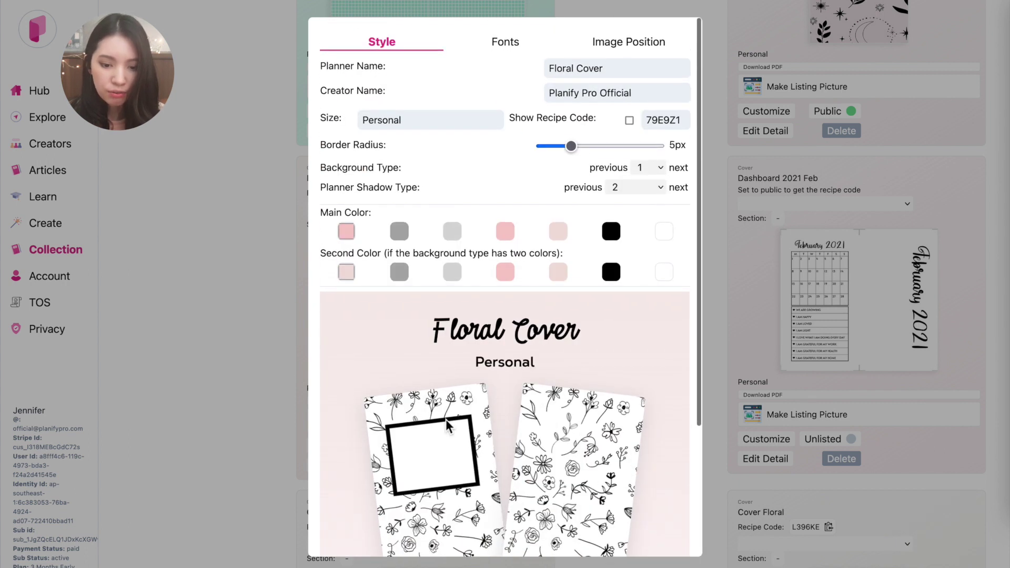
pyautogui.scroll(-3, 446, 425)
pyautogui.scroll(3, 446, 425)
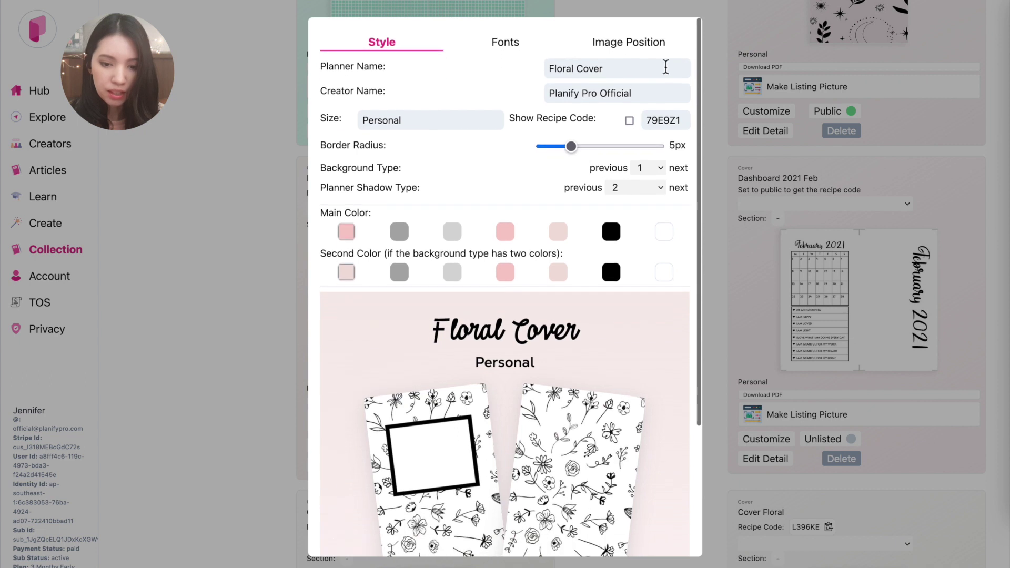
pyautogui.click(669, 100)
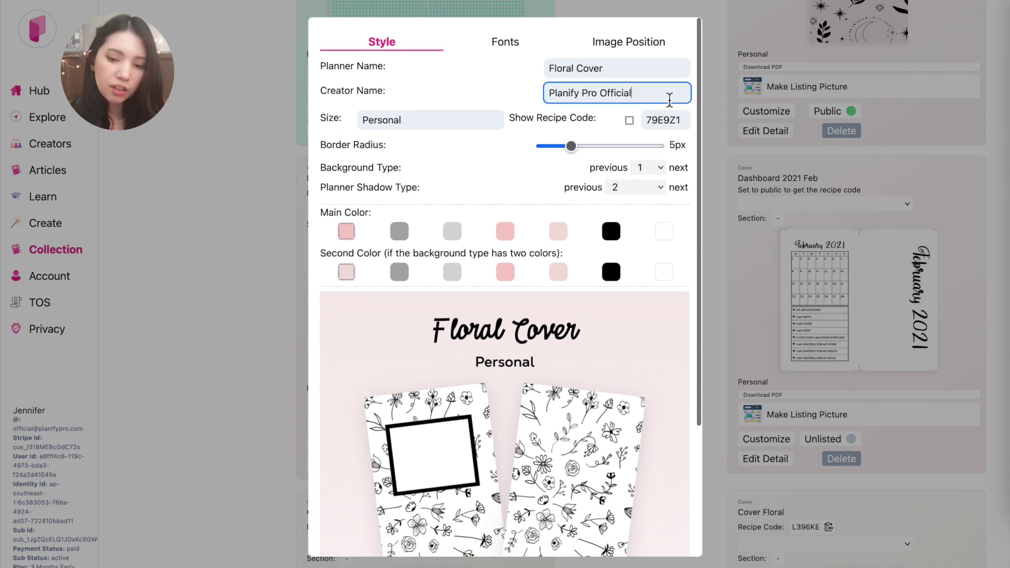
pyautogui.tripleClick(642, 97)
pyautogui.press('BackSpace')
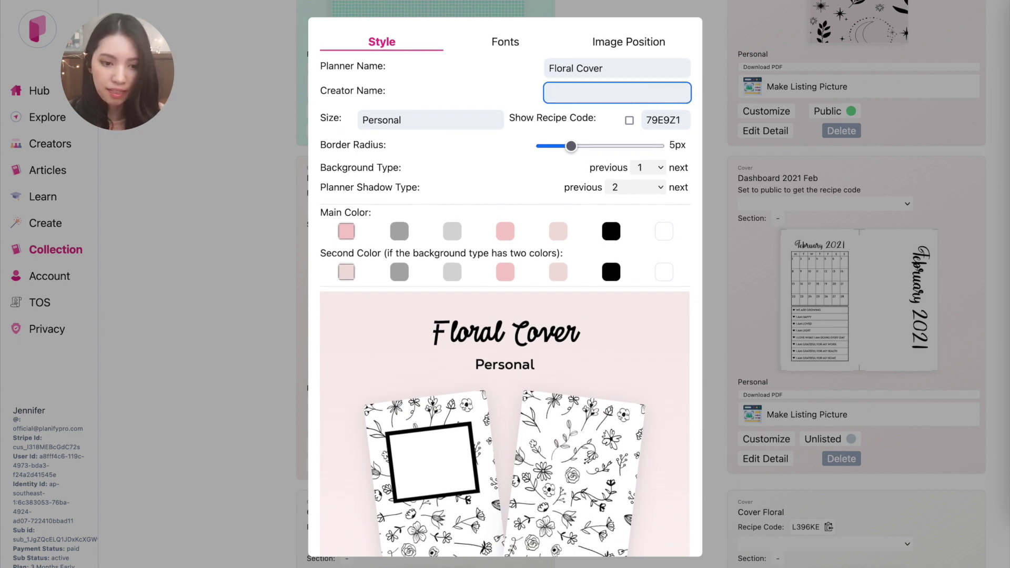
# Highlight the Personal subtitle in the preview, then deselect it
pyautogui.scroll(-1, 435, 104)
pyautogui.scroll(1, 458, 337)
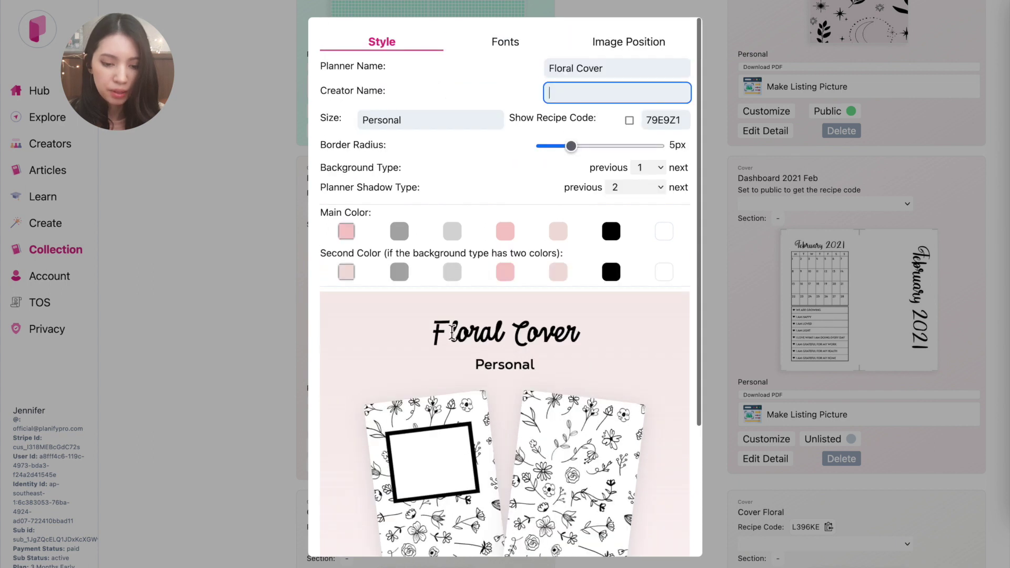
pyautogui.moveTo(475, 366); pyautogui.dragTo(530, 365)
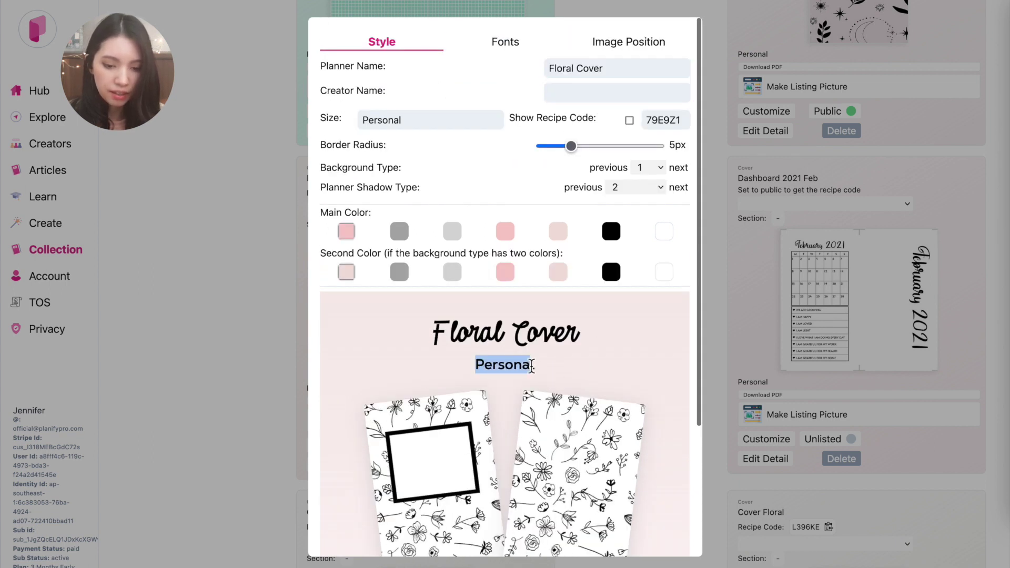
pyautogui.click(531, 366)
# Append ' | Instant Download | PDF' after Personal in the size text
pyautogui.click(422, 124)
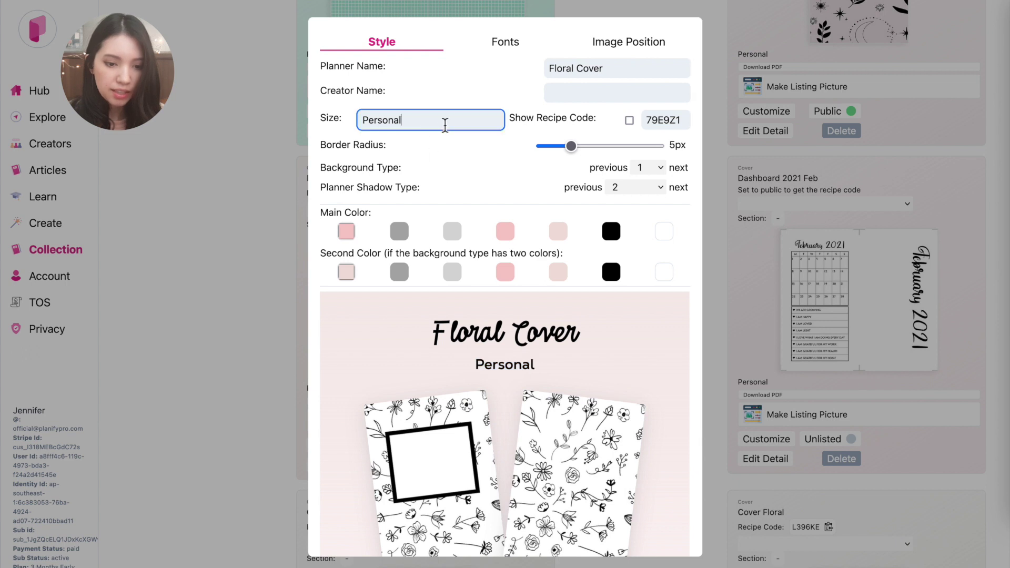
pyautogui.moveTo(445, 123); pyautogui.dragTo(332, 125)
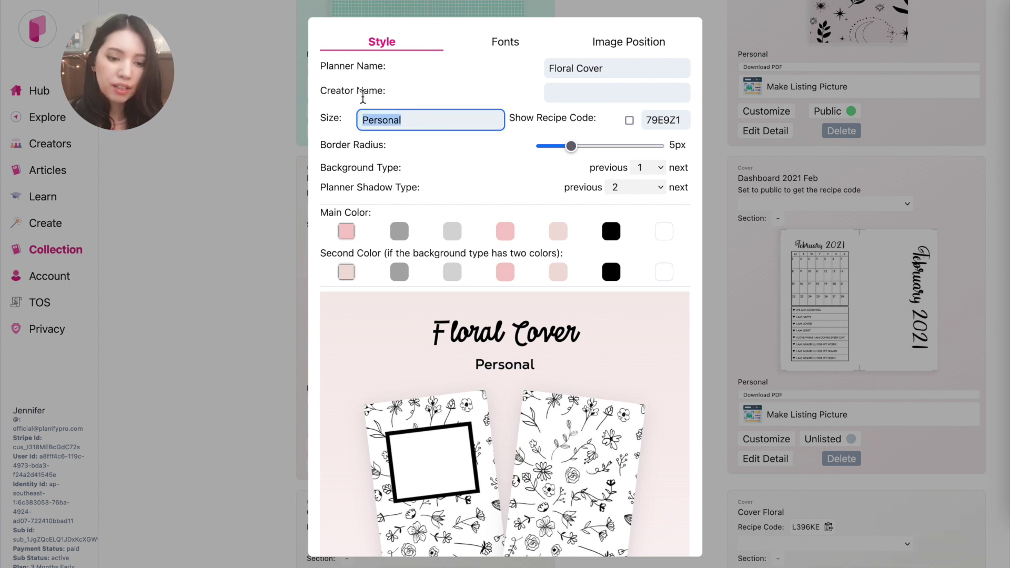
pyautogui.click(414, 157)
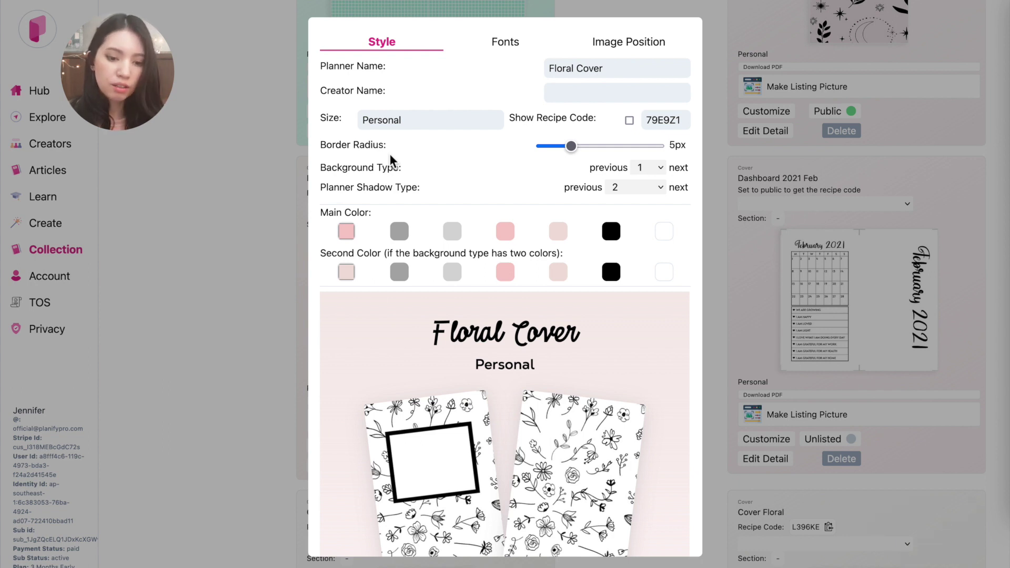
pyautogui.click(408, 129)
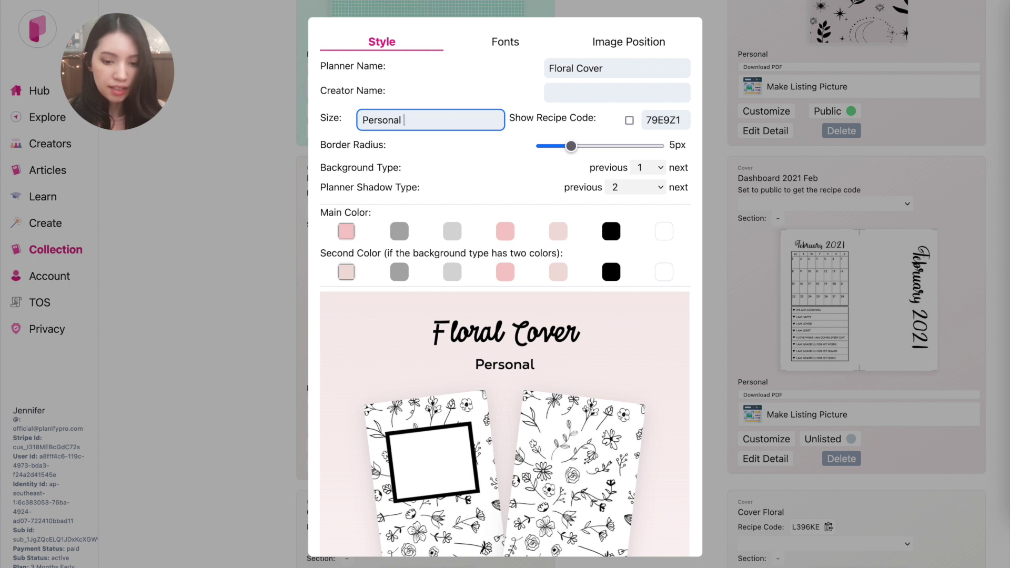
pyautogui.write('| Instant')
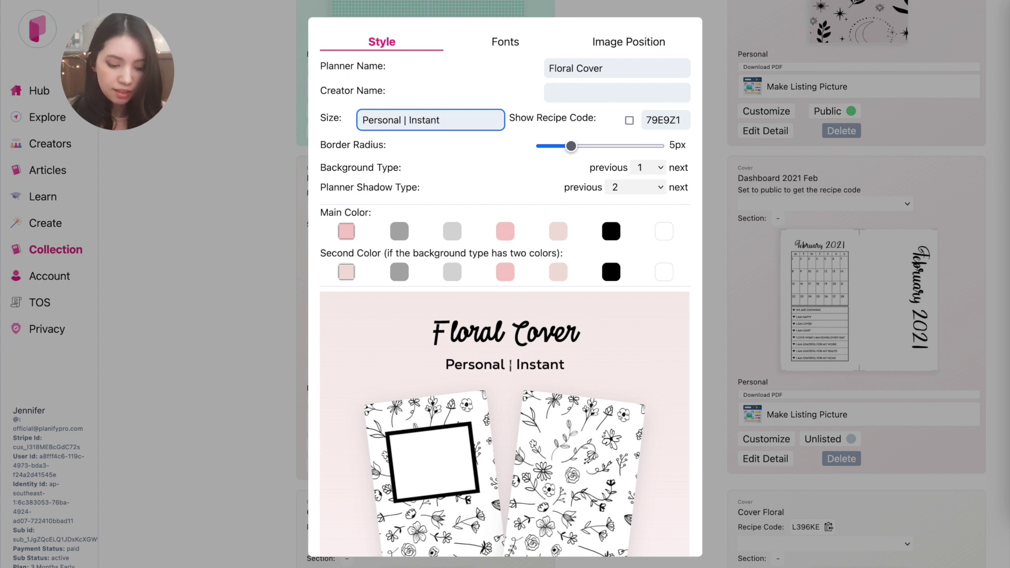
pyautogui.write(' Download')
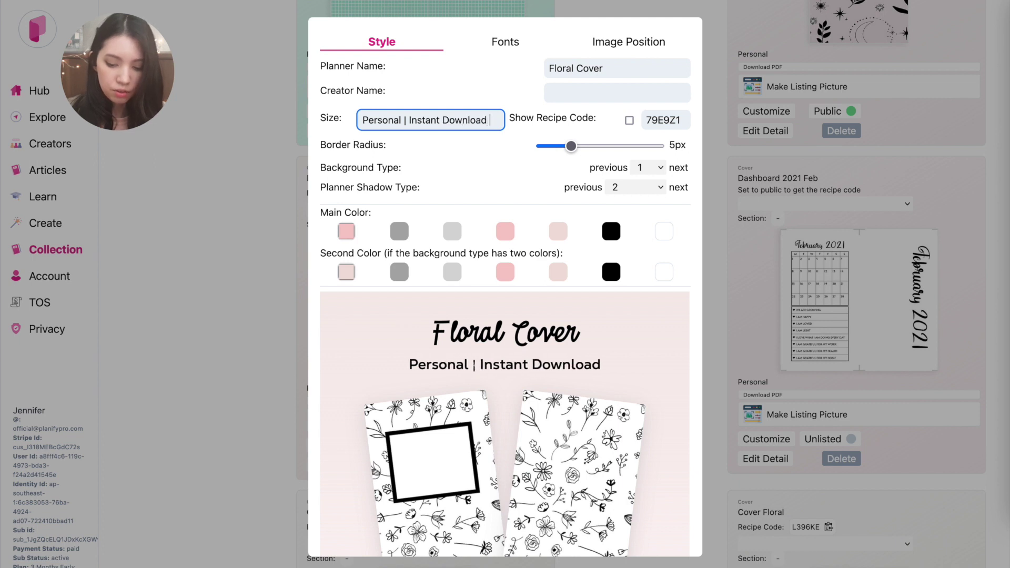
pyautogui.write(' | PDF')
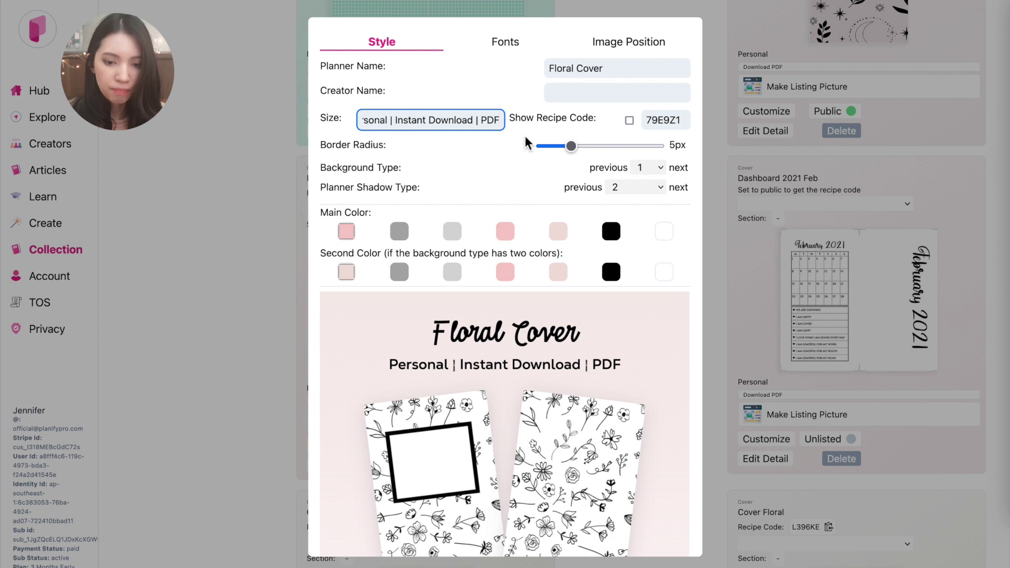
pyautogui.click(486, 156)
pyautogui.scroll(-4, 534, 184)
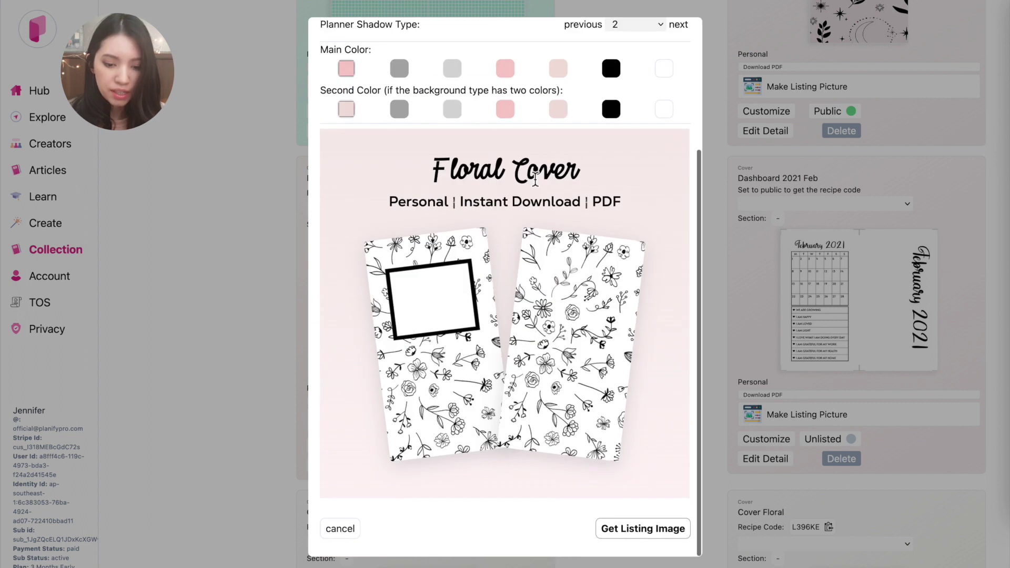
pyautogui.scroll(3, 535, 184)
# Turn Show Recipe Code on, then back off
pyautogui.click(629, 77)
pyautogui.scroll(-5, 631, 84)
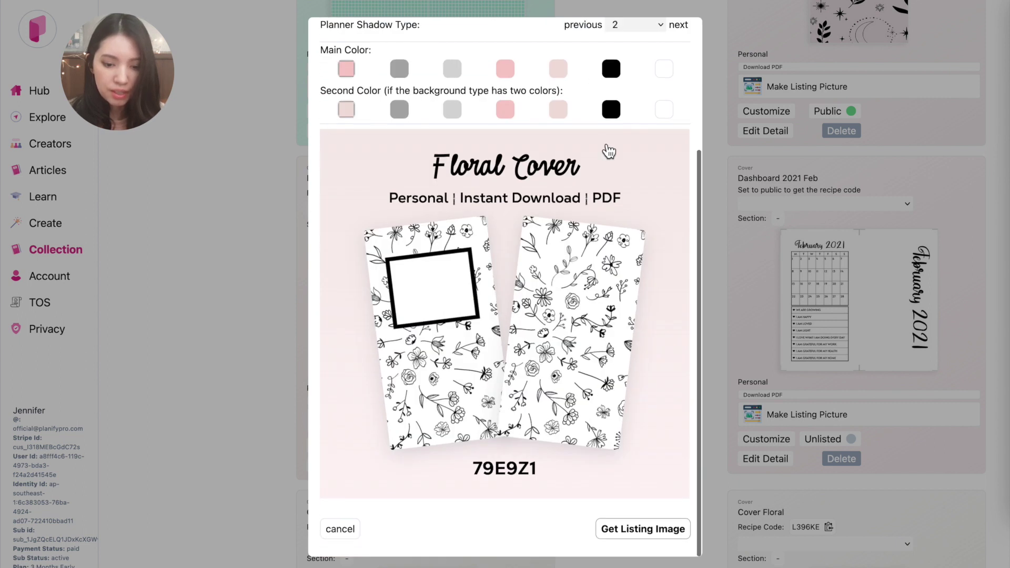
pyautogui.scroll(6, 631, 84)
pyautogui.click(631, 87)
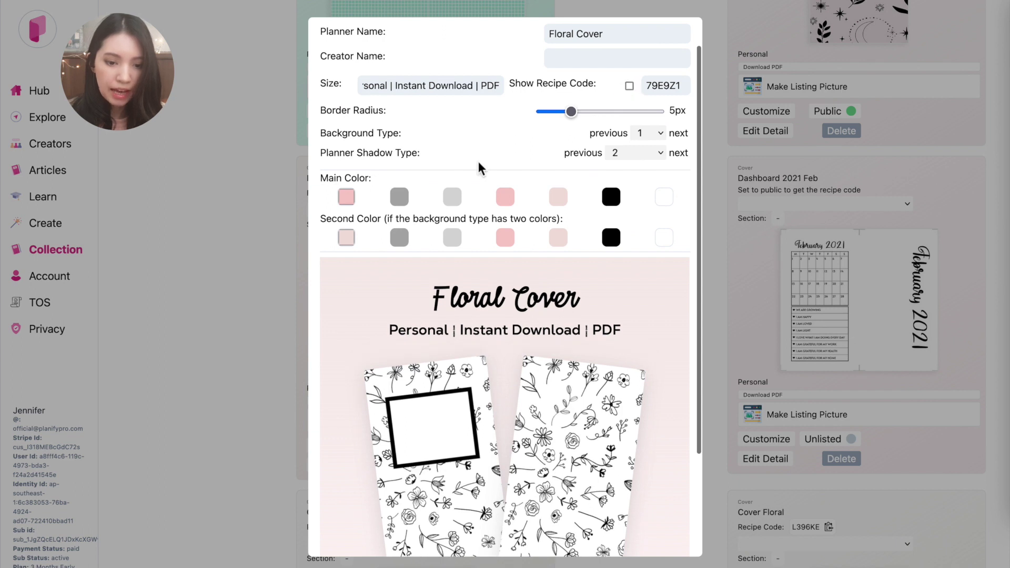
# Set the Border Radius slider to 12px and advance the background type to 5
pyautogui.scroll(-2, 479, 161)
pyautogui.scroll(2, 486, 150)
pyautogui.moveTo(572, 104); pyautogui.dragTo(593, 122)
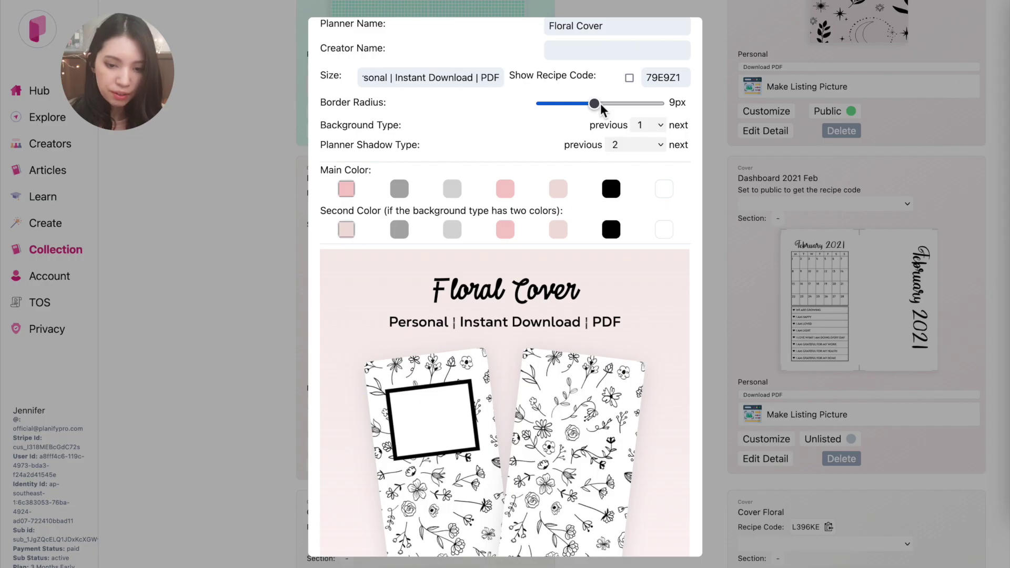
pyautogui.moveTo(595, 103); pyautogui.dragTo(503, 96)
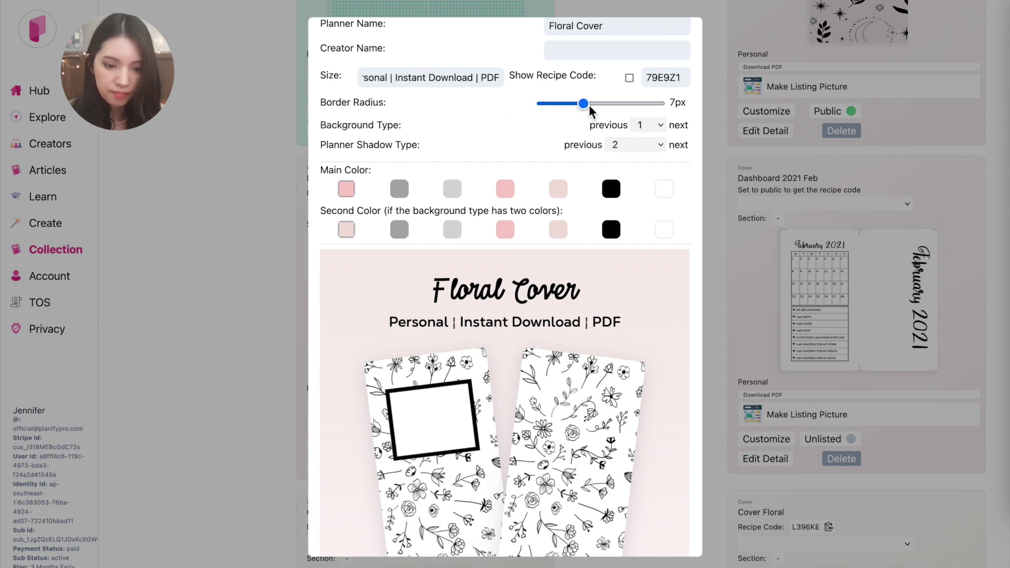
pyautogui.scroll(-1, 513, 151)
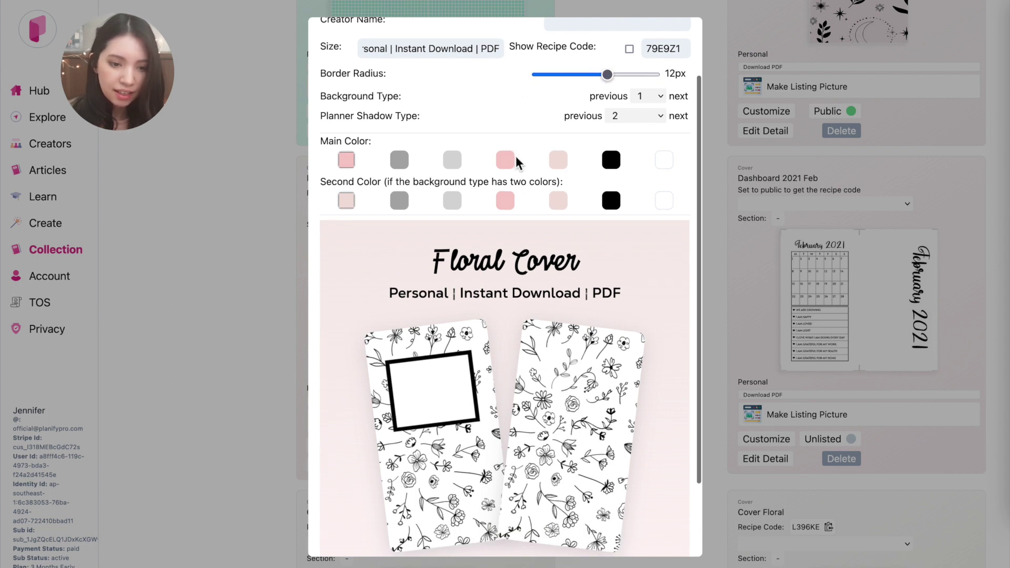
pyautogui.click(677, 96)
# Cycle the Background Type forward until it reaches 7
pyautogui.click(678, 96)
pyautogui.click(677, 96)
pyautogui.click(677, 97)
pyautogui.click(658, 96)
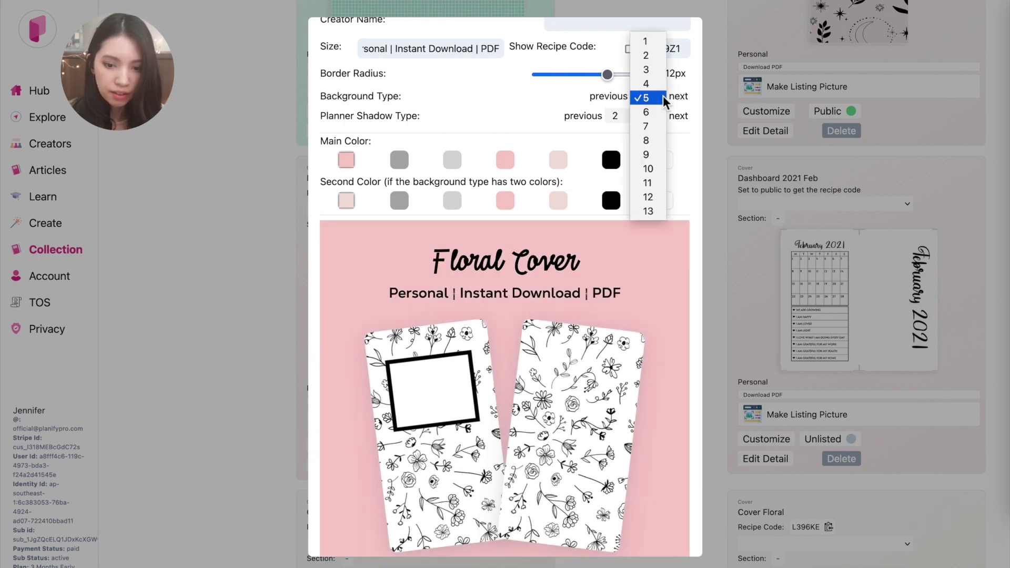
pyautogui.click(695, 109)
pyautogui.click(687, 100)
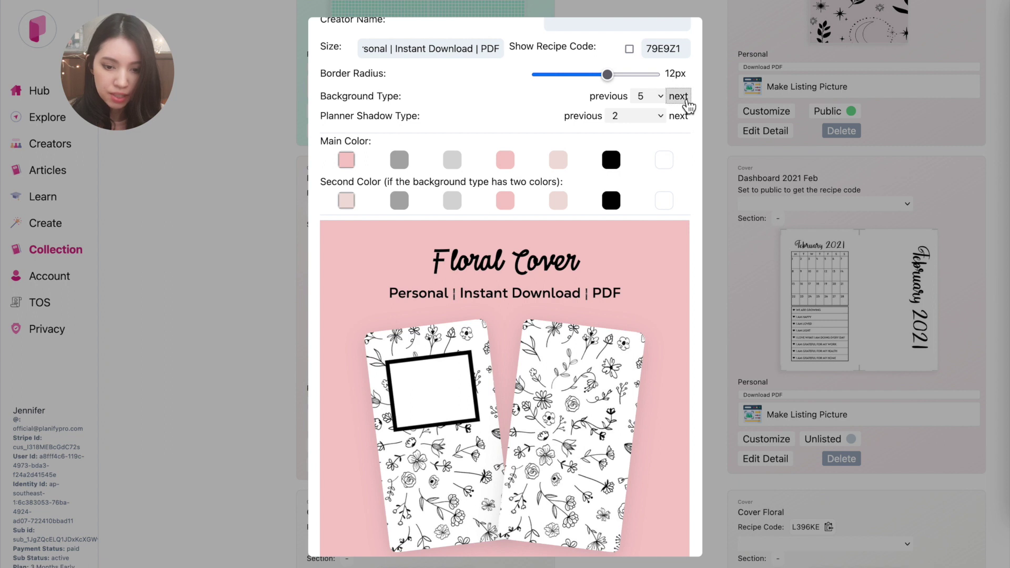
pyautogui.click(687, 100)
pyautogui.click(686, 100)
pyautogui.click(686, 100)
pyautogui.click(686, 100)
pyautogui.click(687, 100)
pyautogui.click(686, 100)
pyautogui.click(687, 100)
pyautogui.click(686, 100)
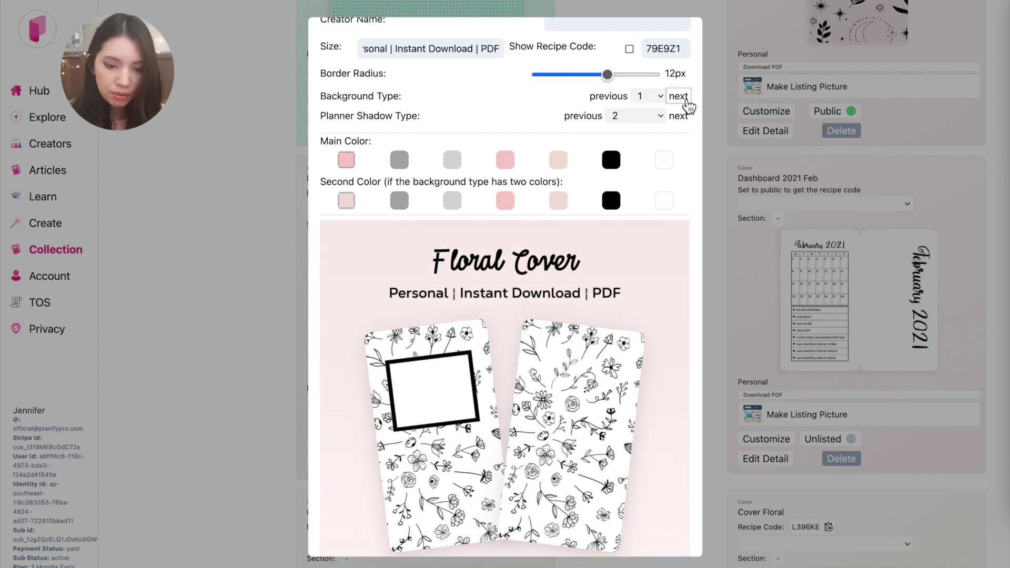
pyautogui.click(687, 100)
pyautogui.click(687, 100)
pyautogui.click(686, 100)
pyautogui.click(687, 100)
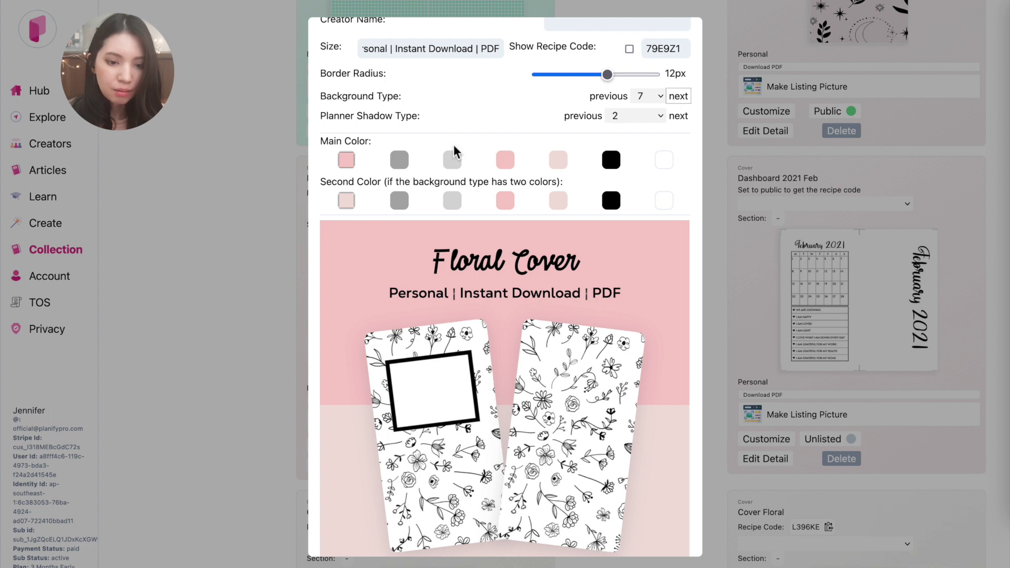
pyautogui.scroll(-1, 454, 144)
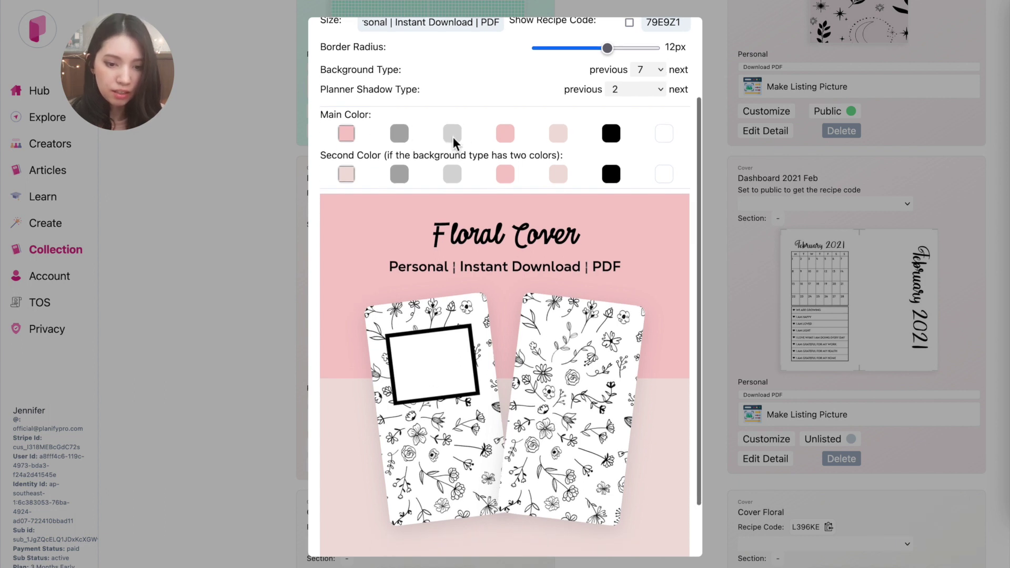
# Try grey, pale pink, black and pink preset swatches on both background bands
pyautogui.click(395, 178)
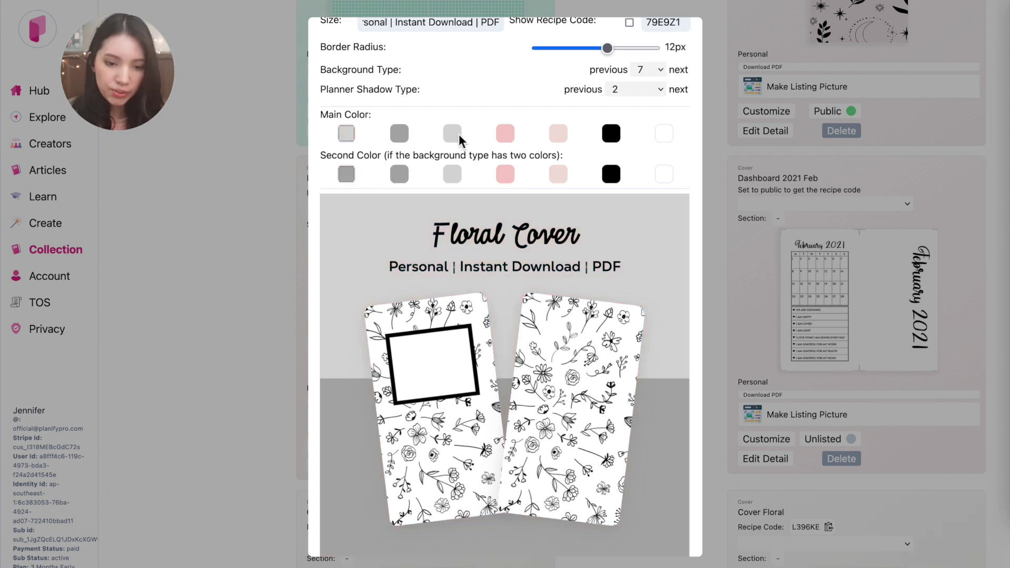
pyautogui.click(558, 134)
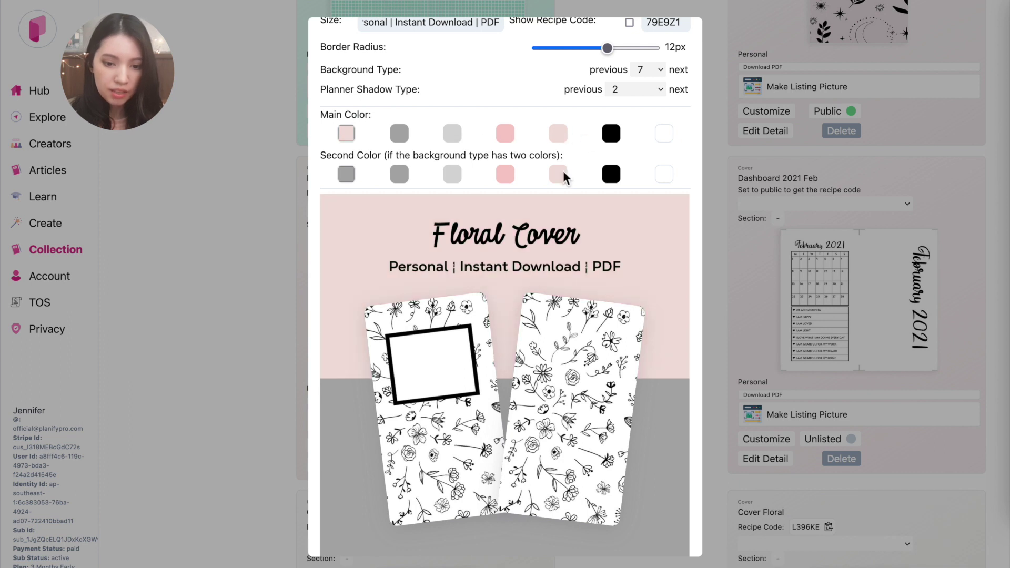
pyautogui.click(561, 174)
pyautogui.click(613, 174)
pyautogui.click(613, 134)
pyautogui.click(561, 135)
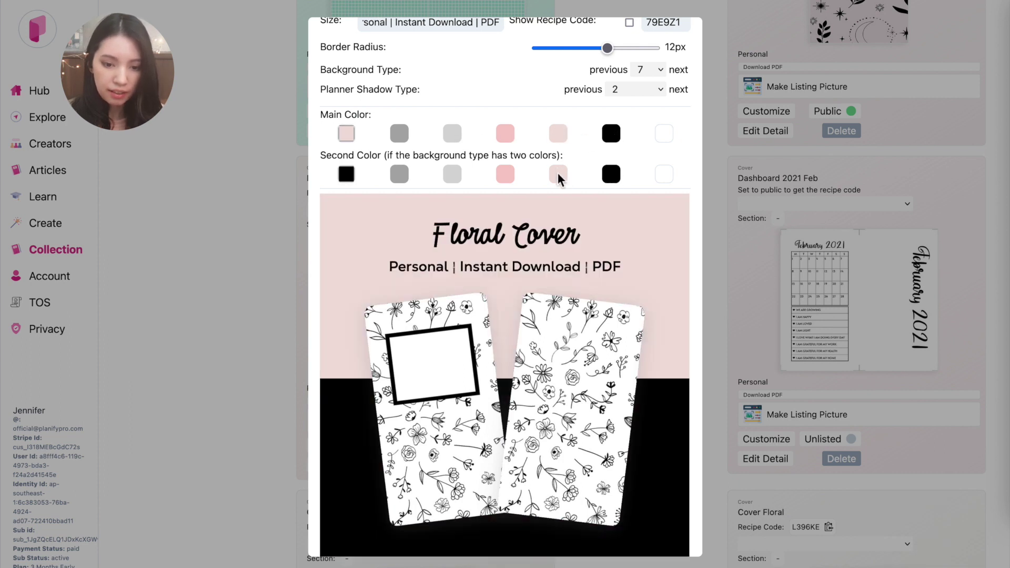
pyautogui.click(559, 179)
pyautogui.click(505, 174)
pyautogui.click(505, 129)
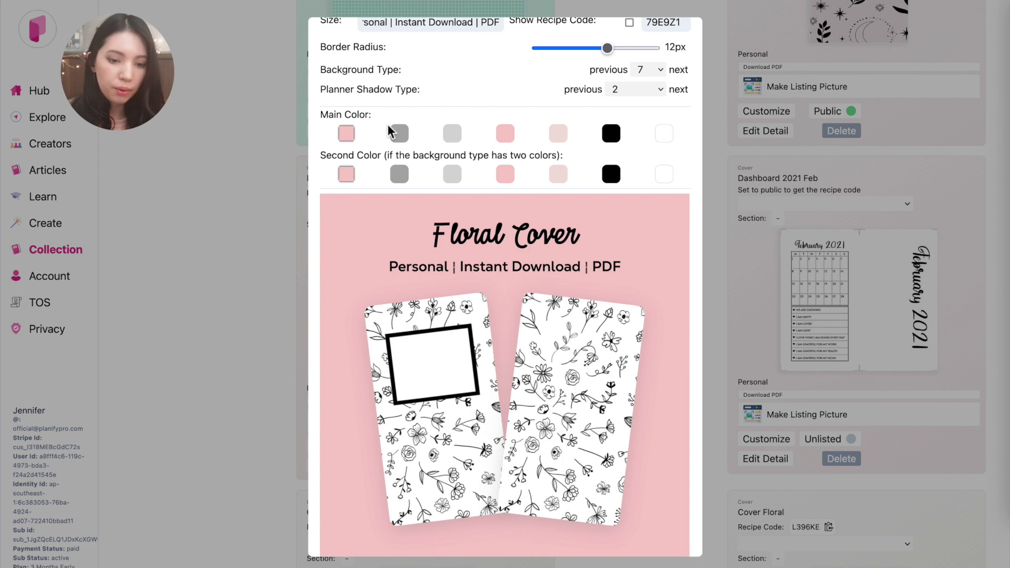
# Use the custom colour chooser to make the top band pale mint and the lower band soft lavender
pyautogui.click(346, 133)
pyautogui.click(664, 245)
pyautogui.click(653, 321)
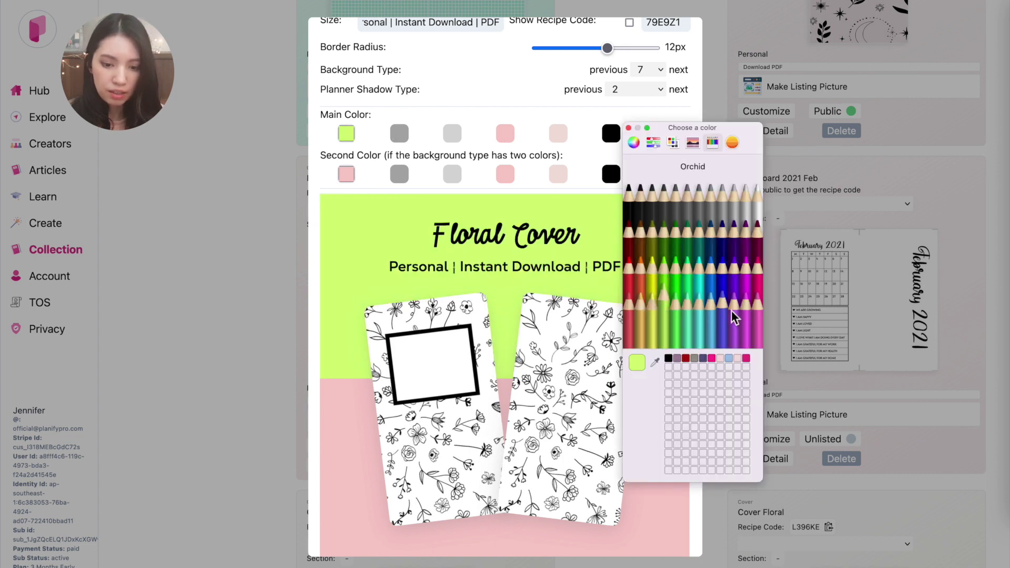
pyautogui.click(734, 316)
pyautogui.click(676, 294)
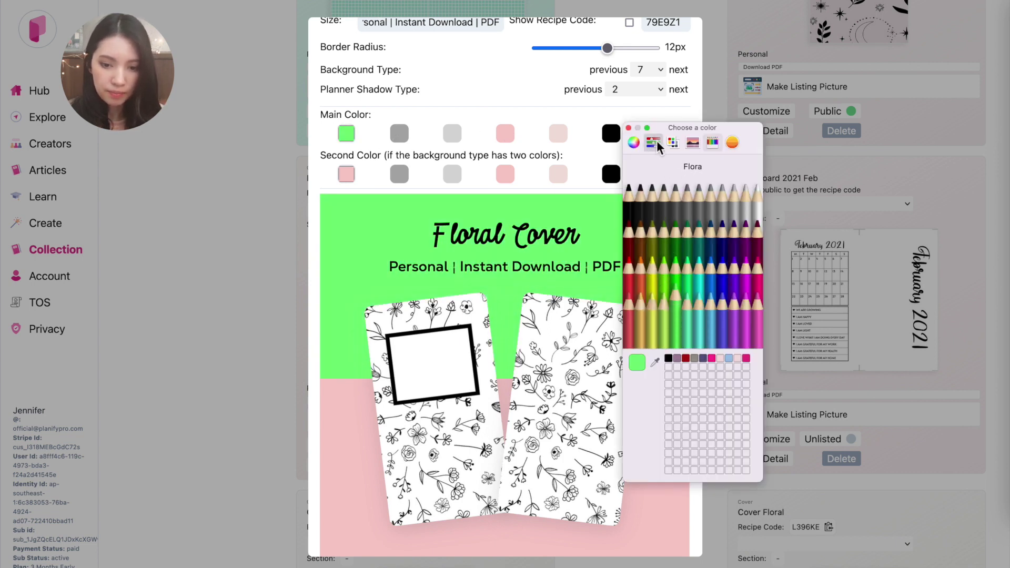
pyautogui.click(690, 277)
pyautogui.click(634, 142)
pyautogui.click(686, 243)
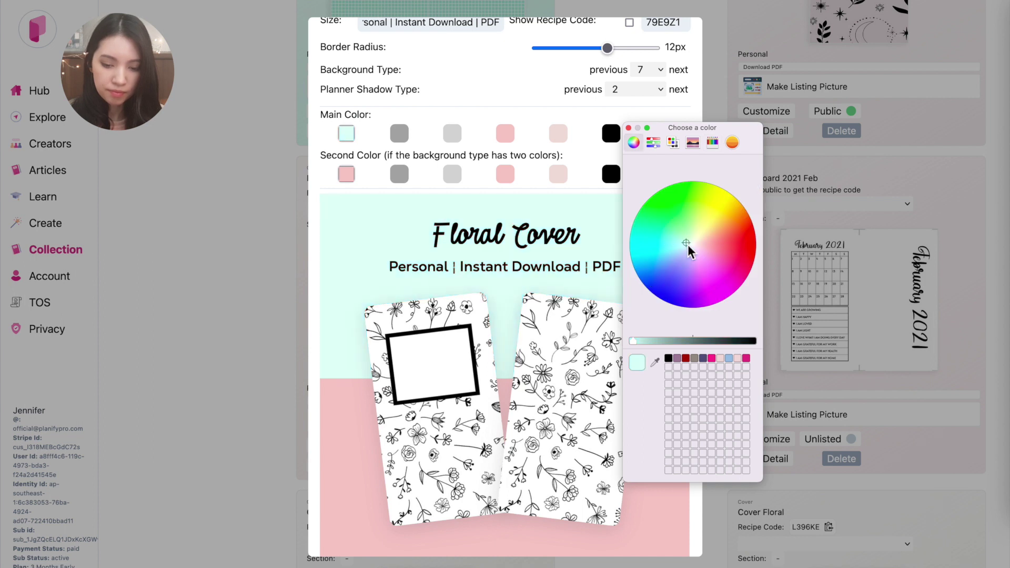
pyautogui.click(346, 174)
pyautogui.click(693, 251)
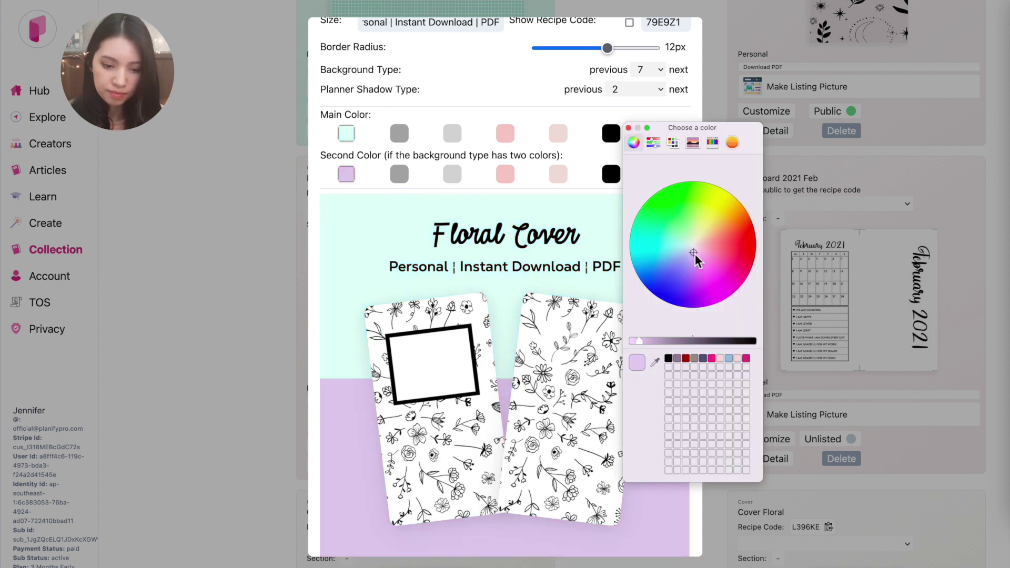
pyautogui.click(629, 128)
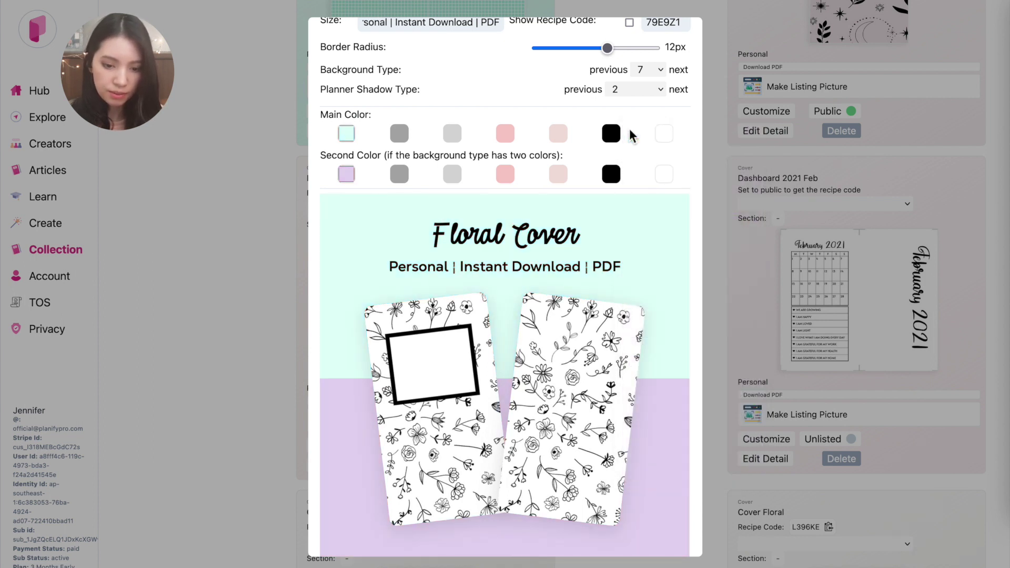
# Step the Background Type forward until it wraps back to type 1, the lilac-to-white gradient
pyautogui.scroll(2, 630, 128)
pyautogui.scroll(-2, 639, 171)
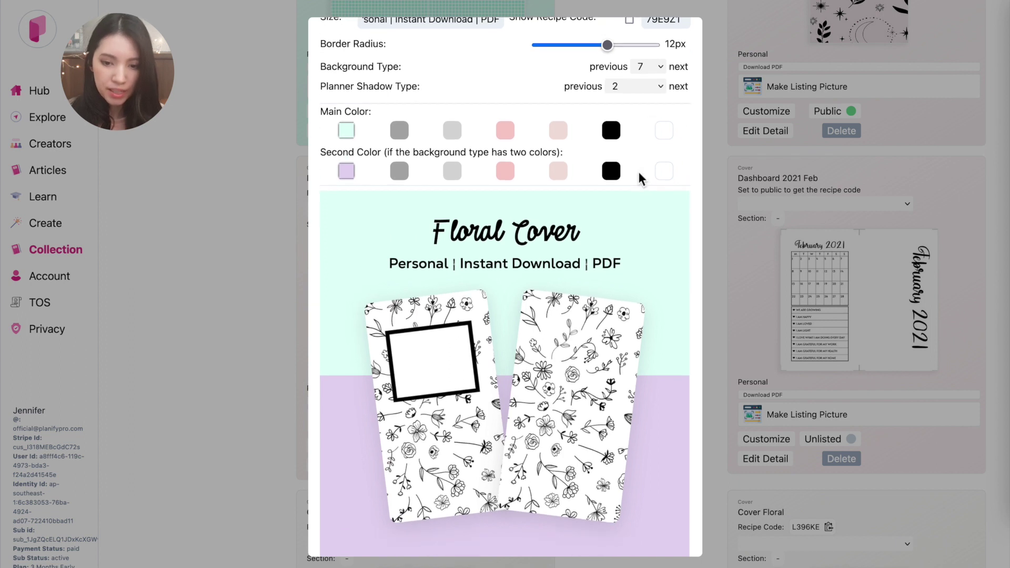
pyautogui.scroll(2, 639, 171)
pyautogui.click(679, 132)
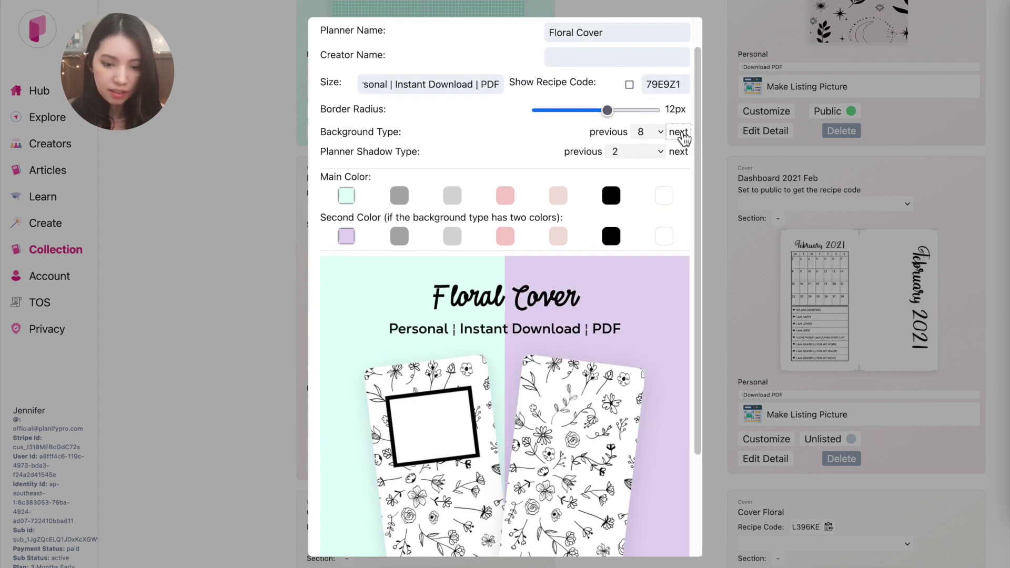
pyautogui.click(678, 132)
pyautogui.click(679, 132)
pyautogui.click(678, 132)
pyautogui.click(678, 132)
pyautogui.click(679, 132)
pyautogui.click(679, 132)
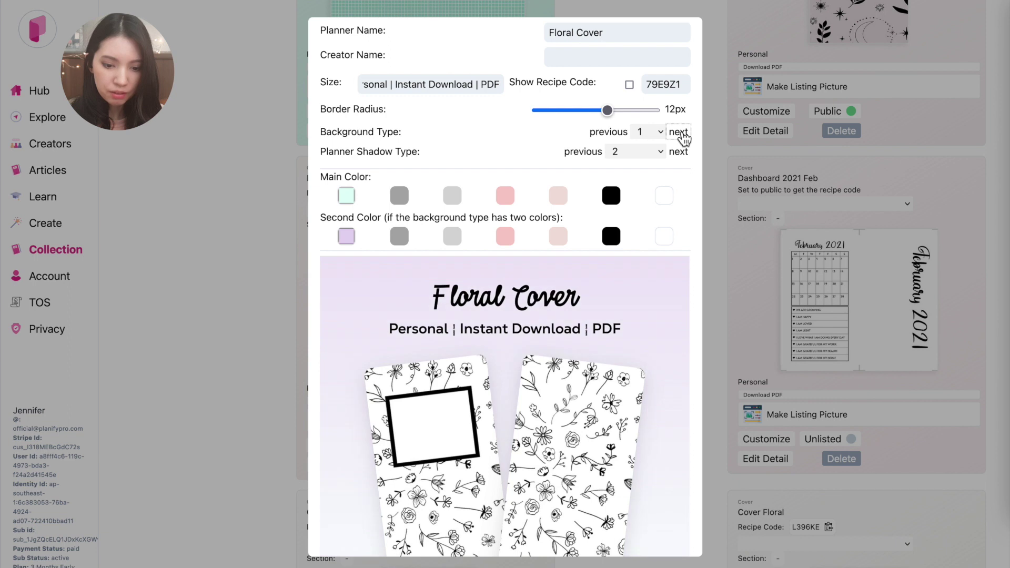
pyautogui.click(678, 132)
pyautogui.click(679, 132)
pyautogui.click(678, 132)
pyautogui.click(679, 132)
pyautogui.click(679, 132)
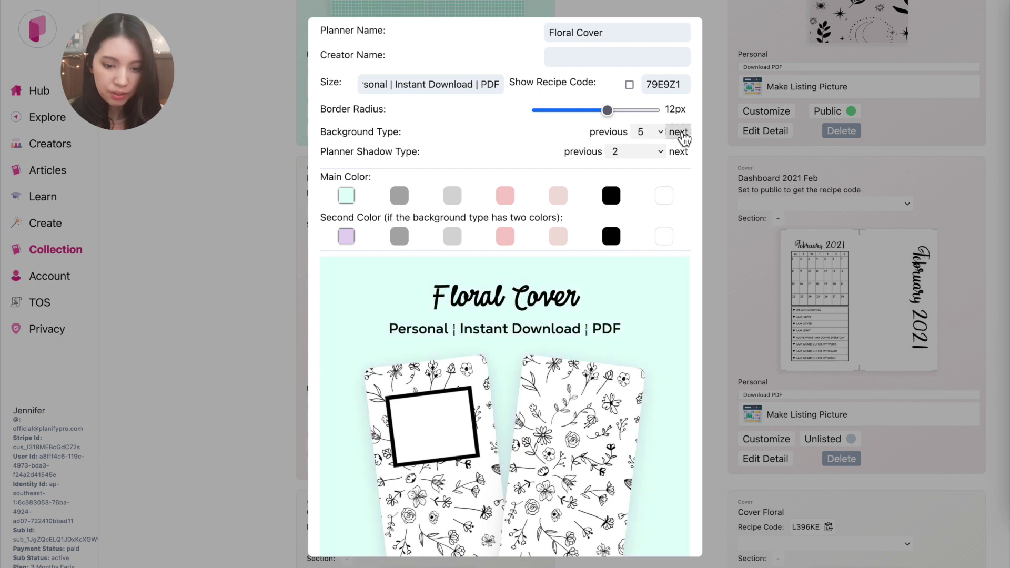
pyautogui.click(679, 132)
pyautogui.click(679, 132)
pyautogui.click(679, 132)
pyautogui.click(679, 132)
pyautogui.click(679, 132)
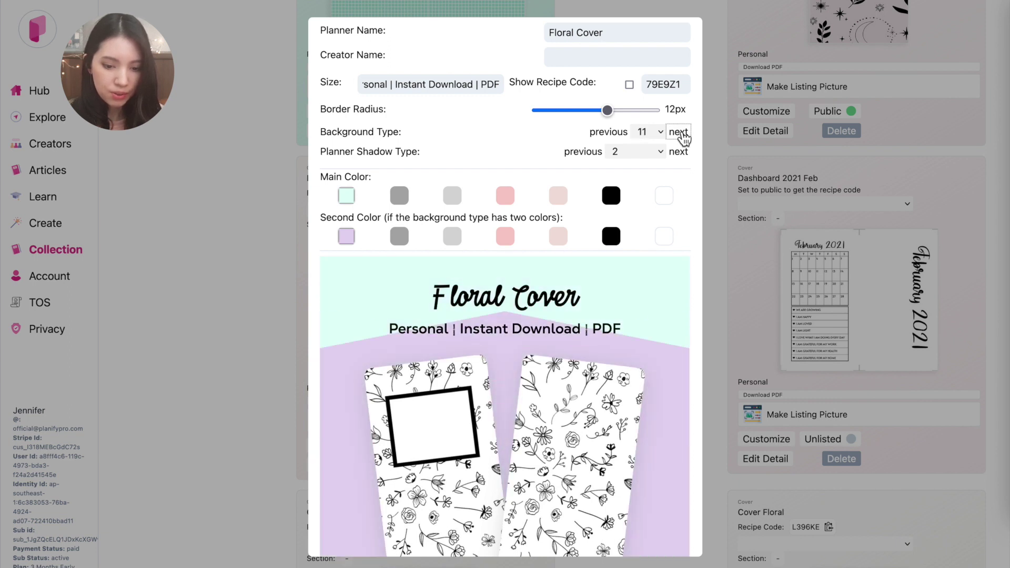
pyautogui.click(679, 132)
pyautogui.scroll(-3, 546, 268)
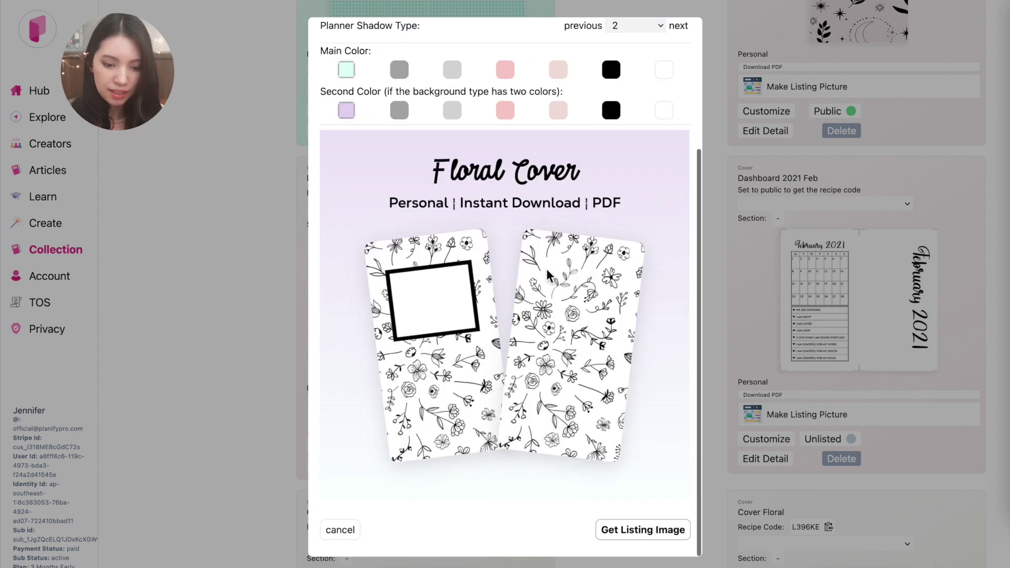
pyautogui.scroll(4, 468, 251)
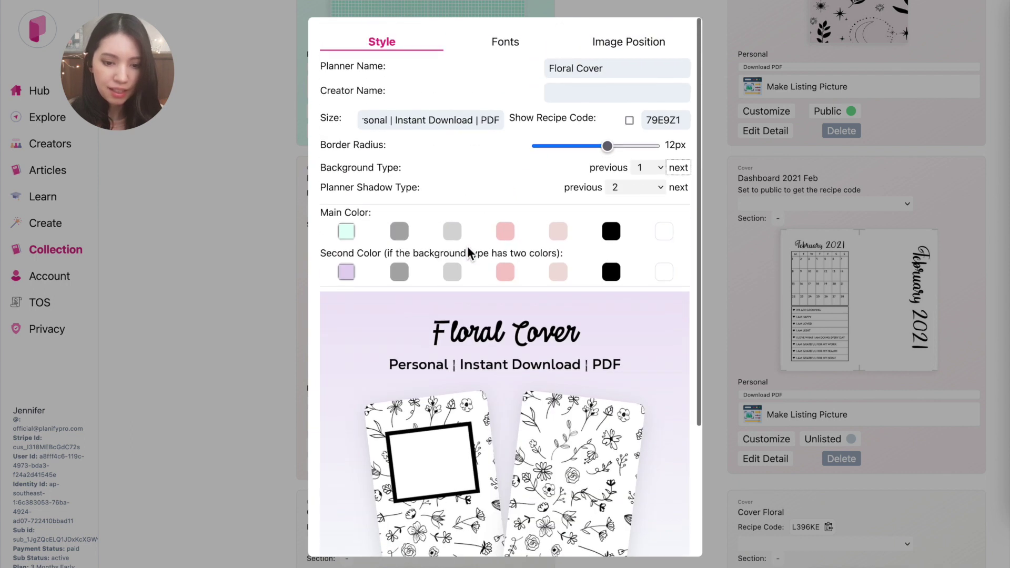
pyautogui.scroll(-2, 513, 185)
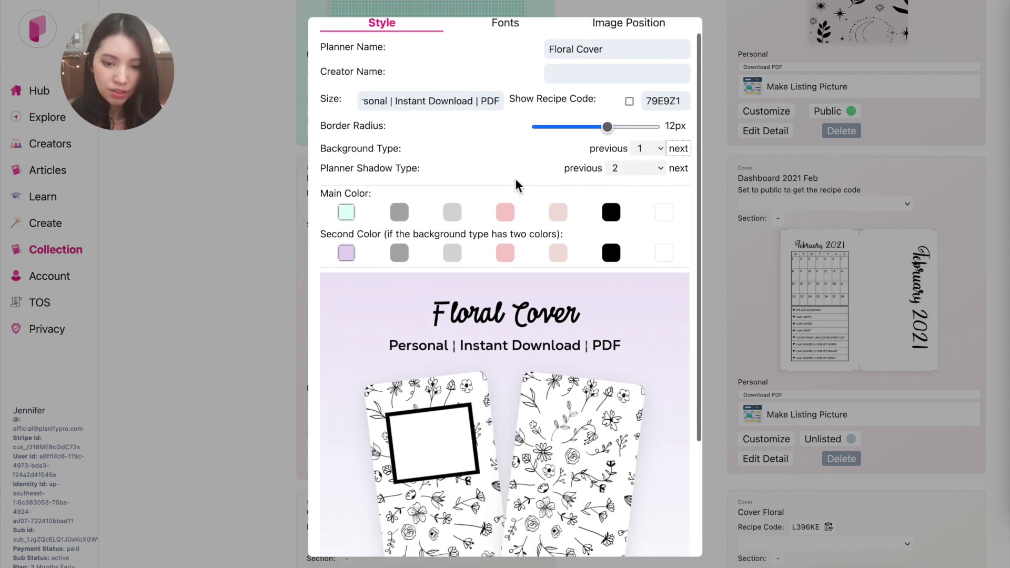
pyautogui.scroll(-2, 678, 132)
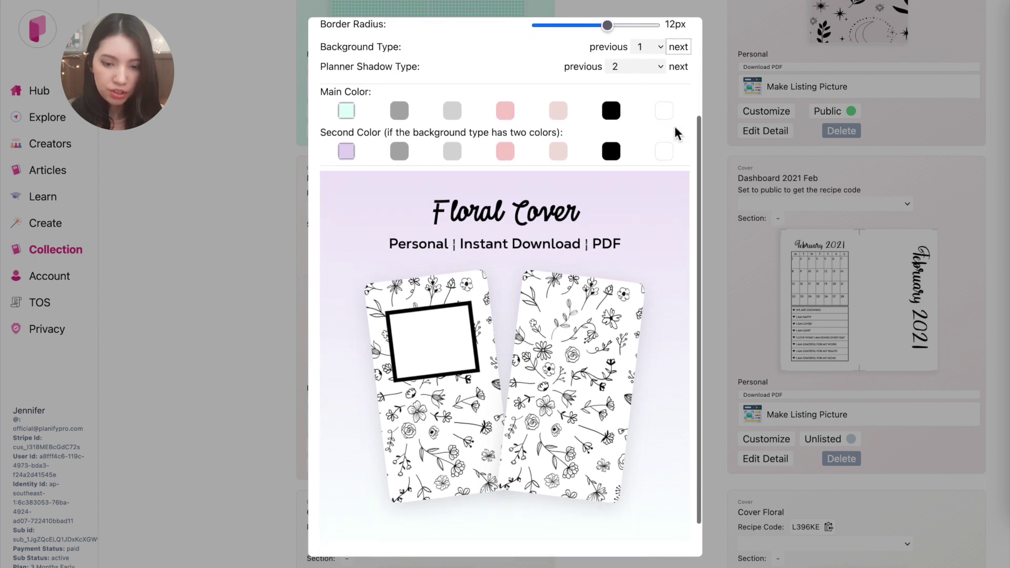
pyautogui.scroll(1, 683, 100)
# Step through the planner shadow styles and browse the list, settling on shadow type 12
pyautogui.doubleClick(680, 96)
pyautogui.tripleClick(680, 96)
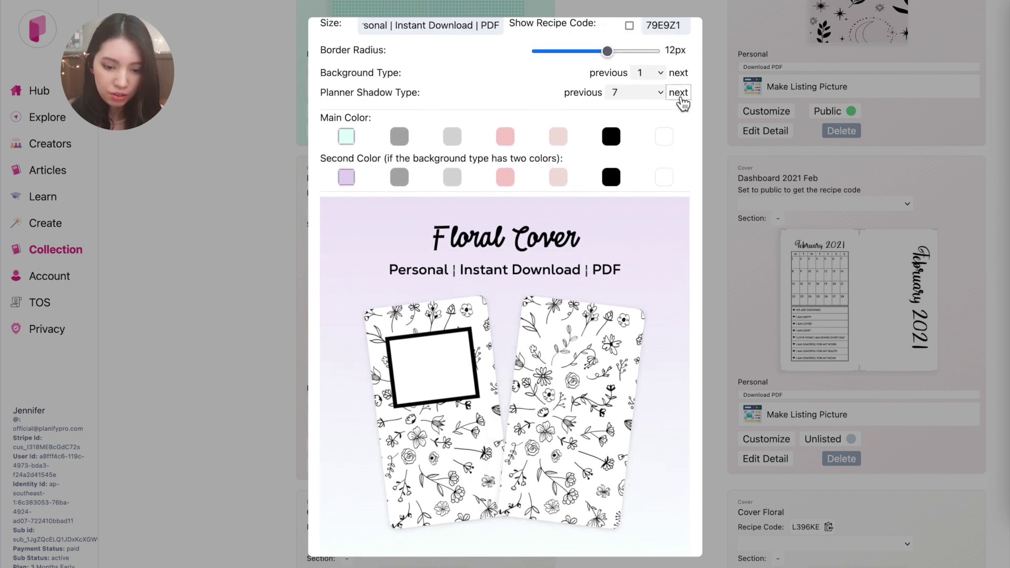
pyautogui.tripleClick(680, 96)
pyautogui.doubleClick(680, 96)
pyautogui.click(658, 93)
pyautogui.scroll(-15, 636, 263)
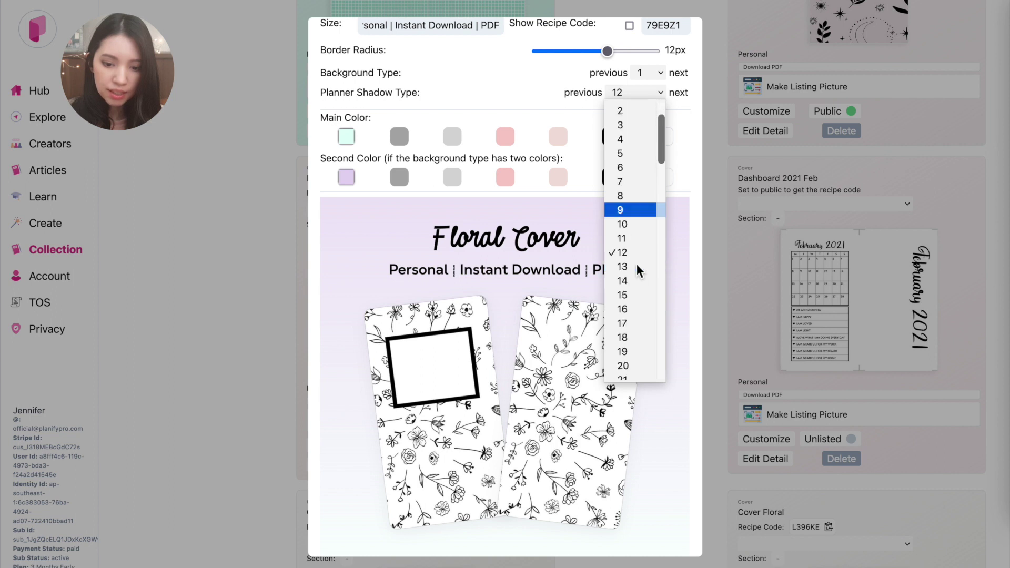
pyautogui.scroll(15, 636, 263)
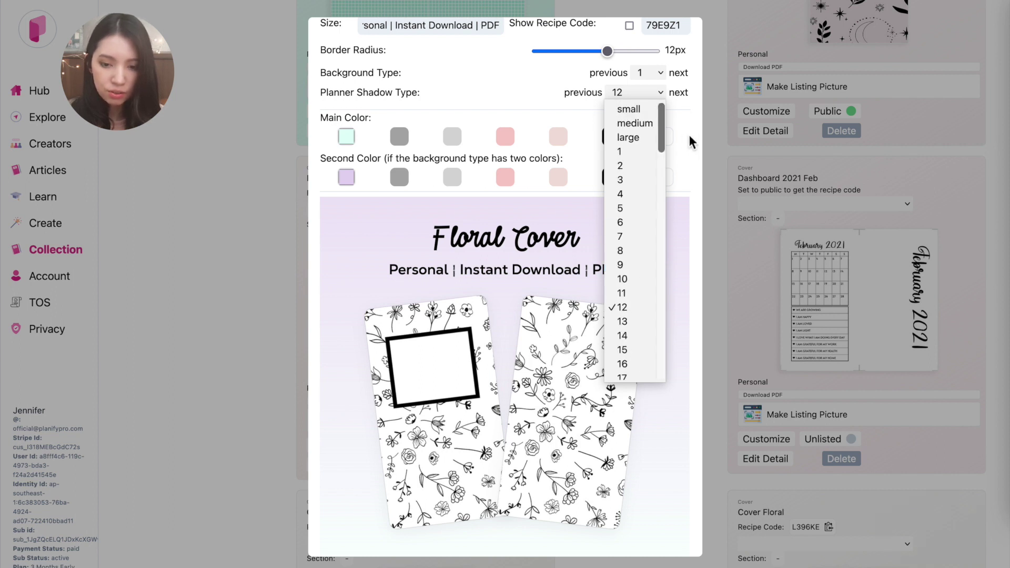
pyautogui.click(688, 105)
# Advance the planner shadow past 31, pick 62 from the list, then step on to 66
pyautogui.click(685, 98)
pyautogui.tripleClick(686, 99)
pyautogui.doubleClick(685, 99)
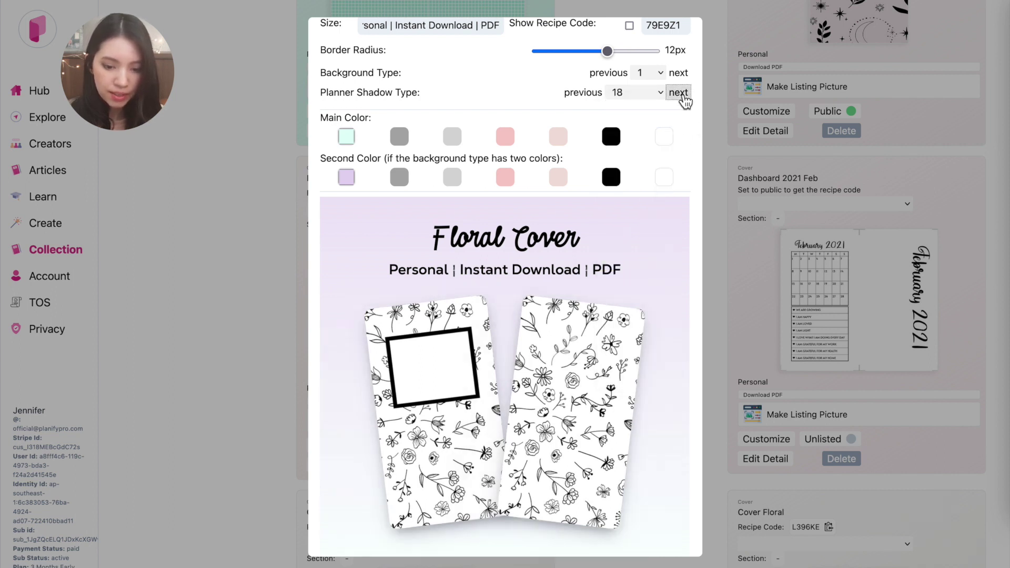
pyautogui.tripleClick(684, 99)
pyautogui.doubleClick(685, 99)
pyautogui.tripleClick(685, 99)
pyautogui.tripleClick(685, 99)
pyautogui.doubleClick(685, 99)
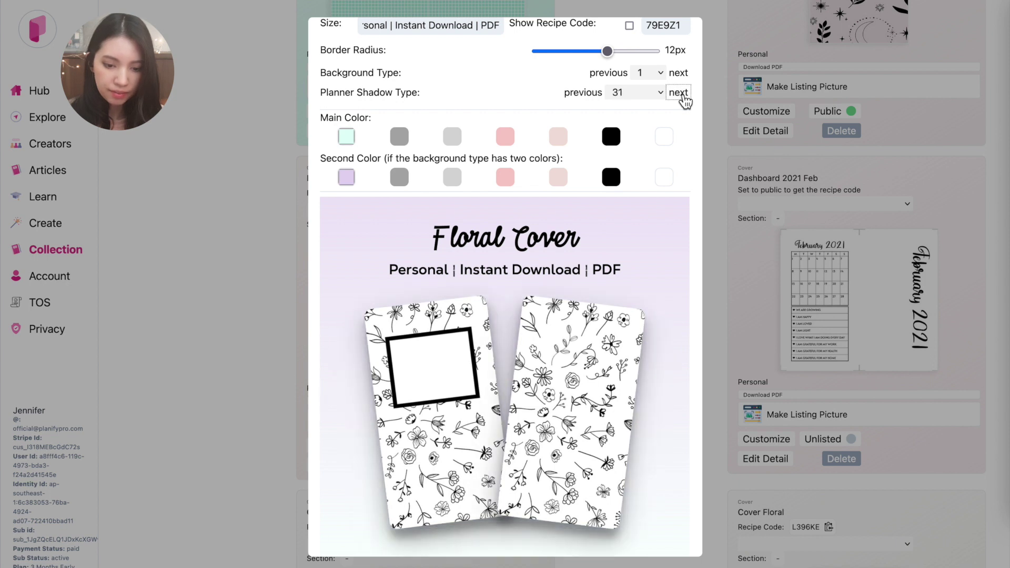
pyautogui.click(637, 92)
pyautogui.scroll(-5, 638, 263)
pyautogui.click(638, 327)
pyautogui.tripleClick(685, 99)
pyautogui.click(684, 100)
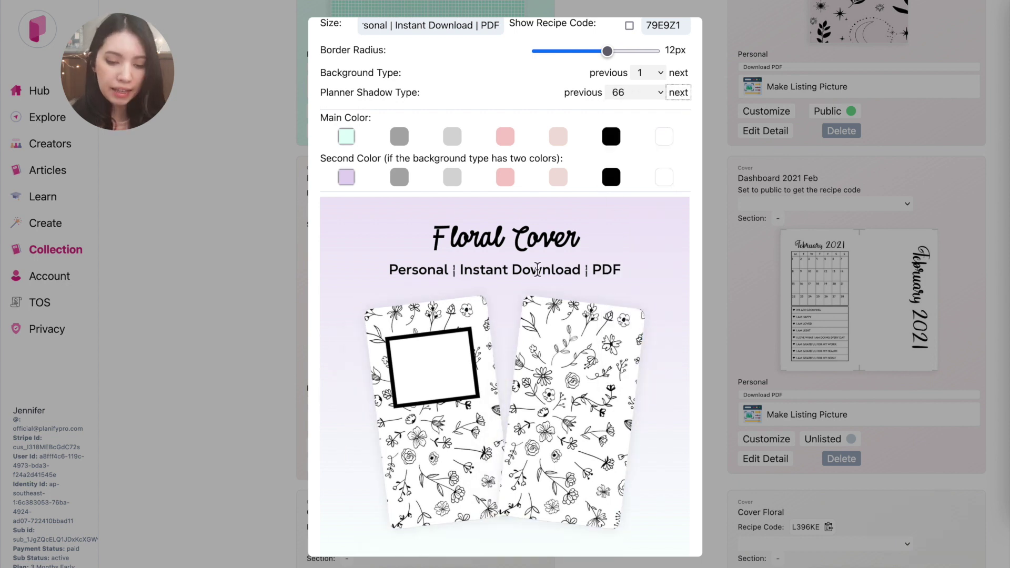
pyautogui.scroll(-2, 537, 269)
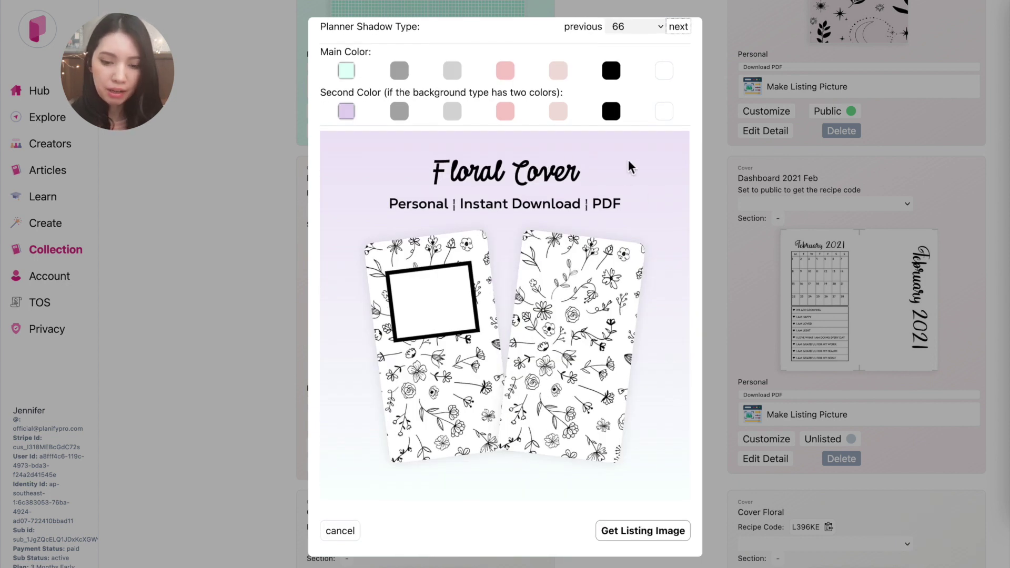
pyautogui.scroll(3, 518, 296)
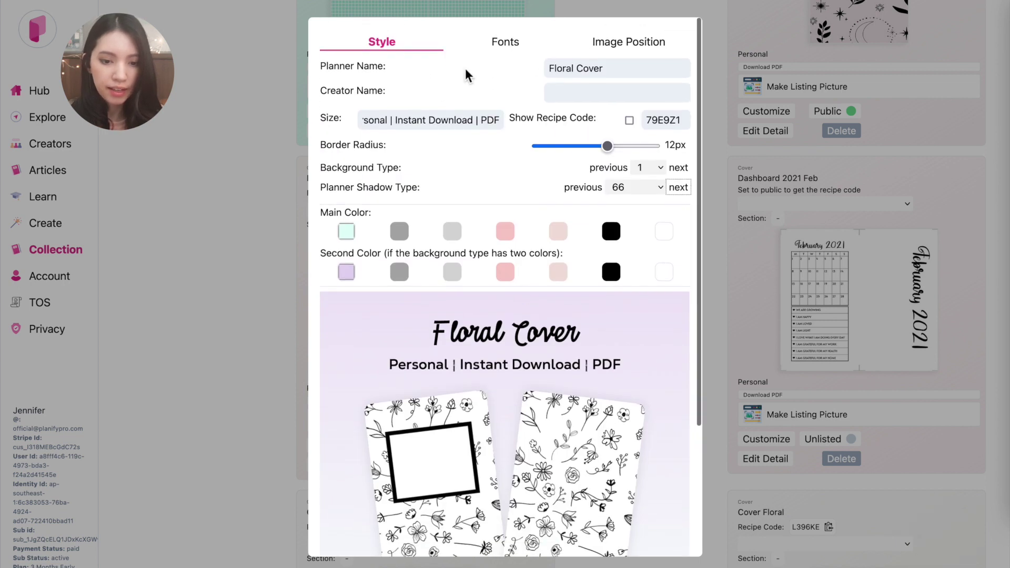
pyautogui.click(508, 50)
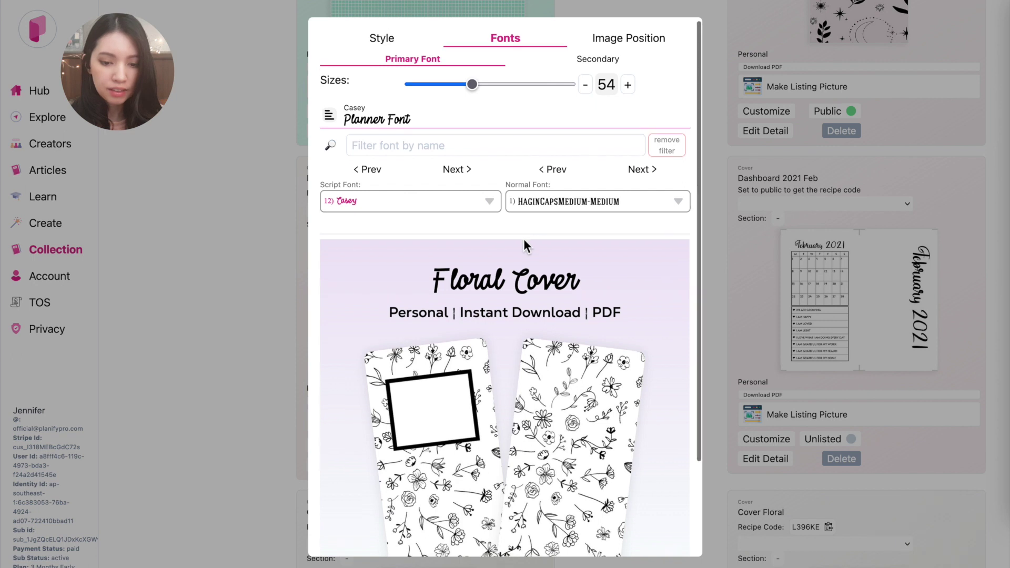
# Check the subtitle's NexaTextDemo-Bold 23 font, then return to the title's Casey 54 settings
pyautogui.scroll(-1, 523, 239)
pyautogui.scroll(1, 524, 242)
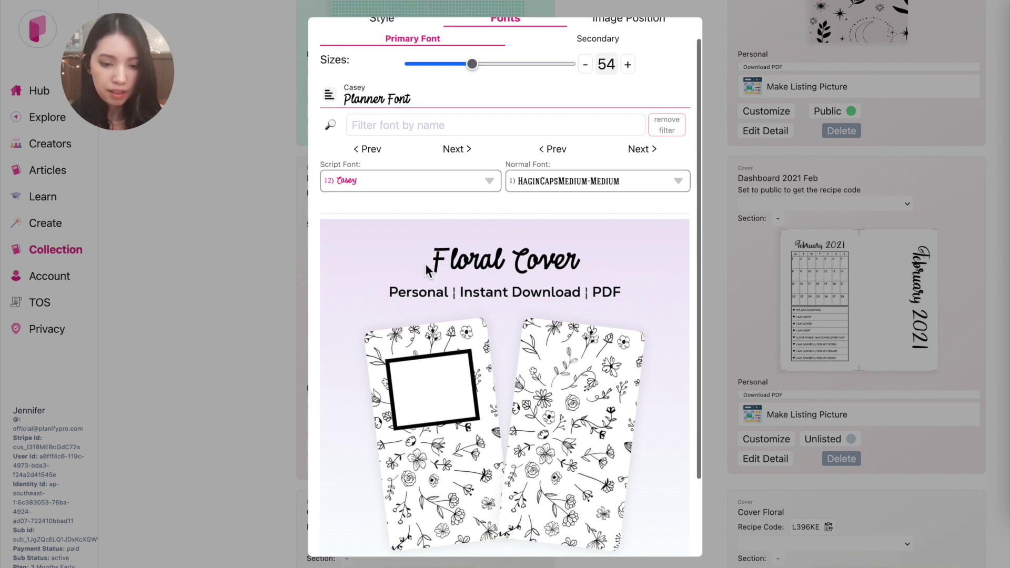
pyautogui.scroll(1, 535, 305)
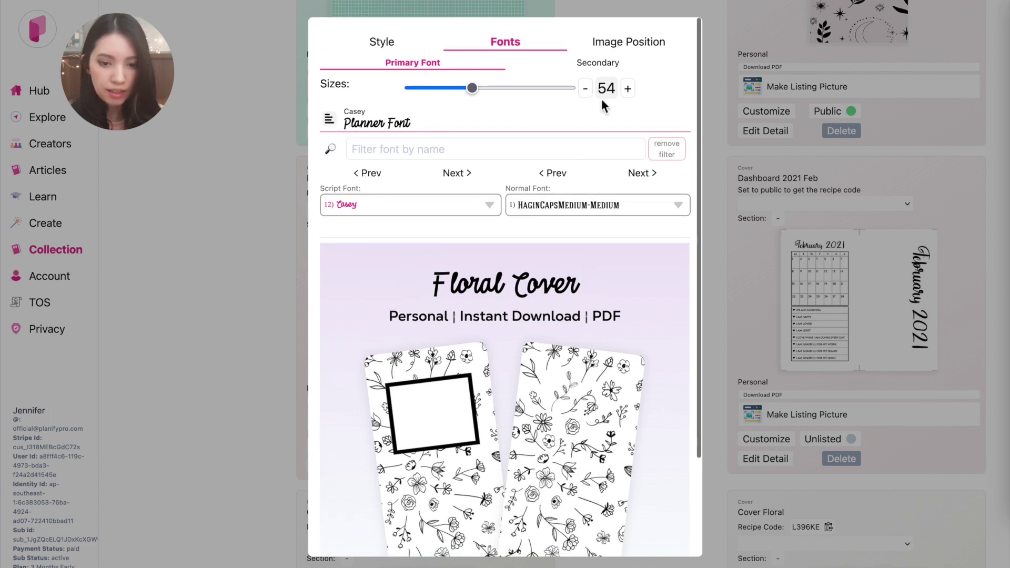
pyautogui.click(604, 64)
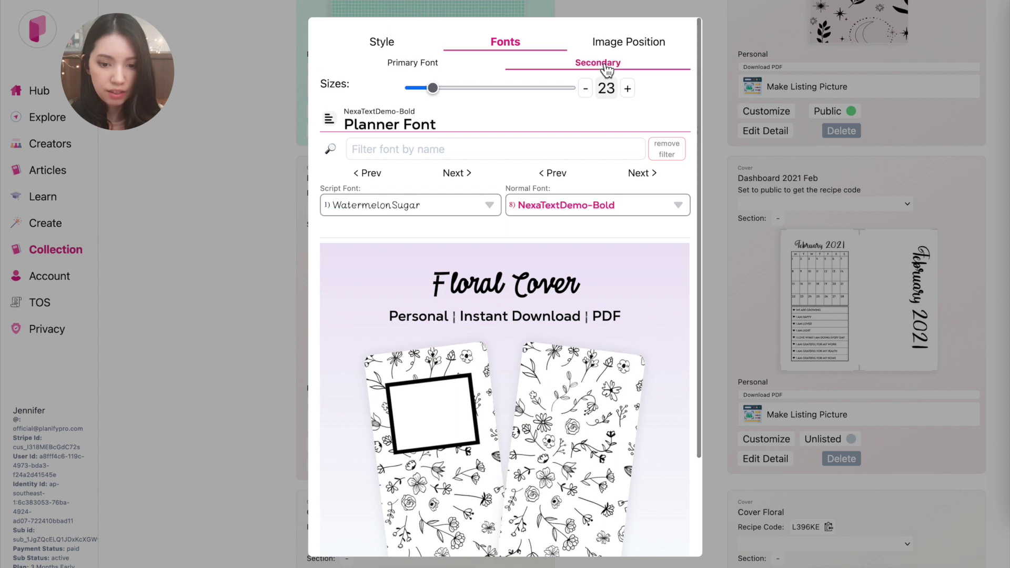
pyautogui.tripleClick(390, 317)
pyautogui.click(419, 317)
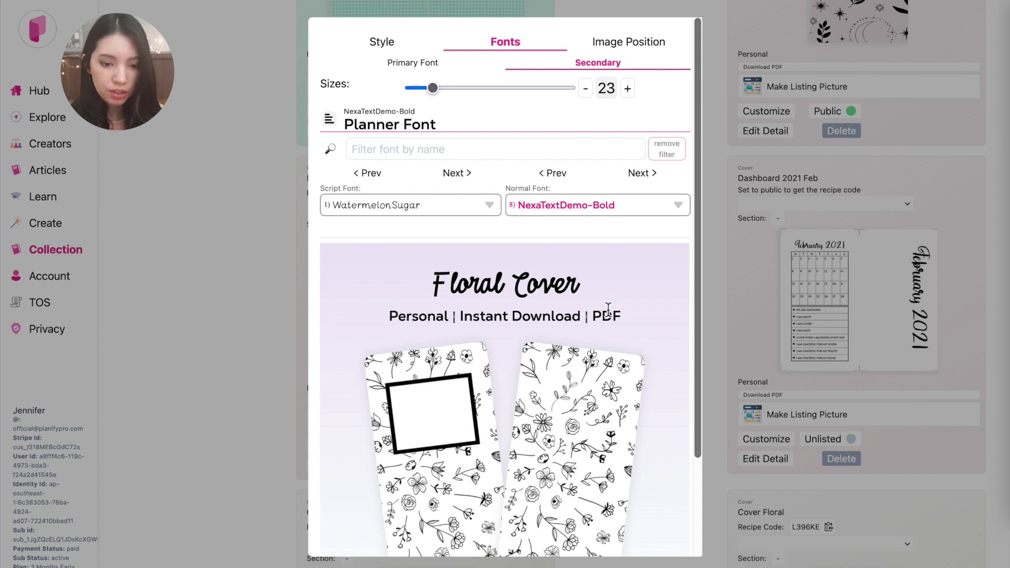
pyautogui.click(425, 66)
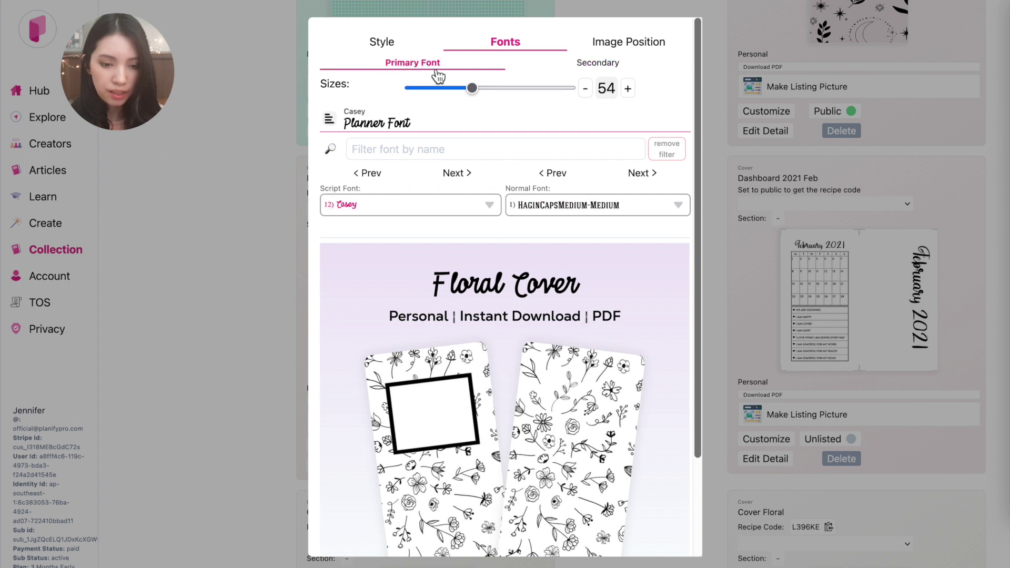
# Change the title's script font to LoveHillsRegular
pyautogui.click(454, 177)
pyautogui.click(454, 176)
pyautogui.click(455, 177)
pyautogui.click(454, 177)
pyautogui.click(454, 176)
pyautogui.click(454, 177)
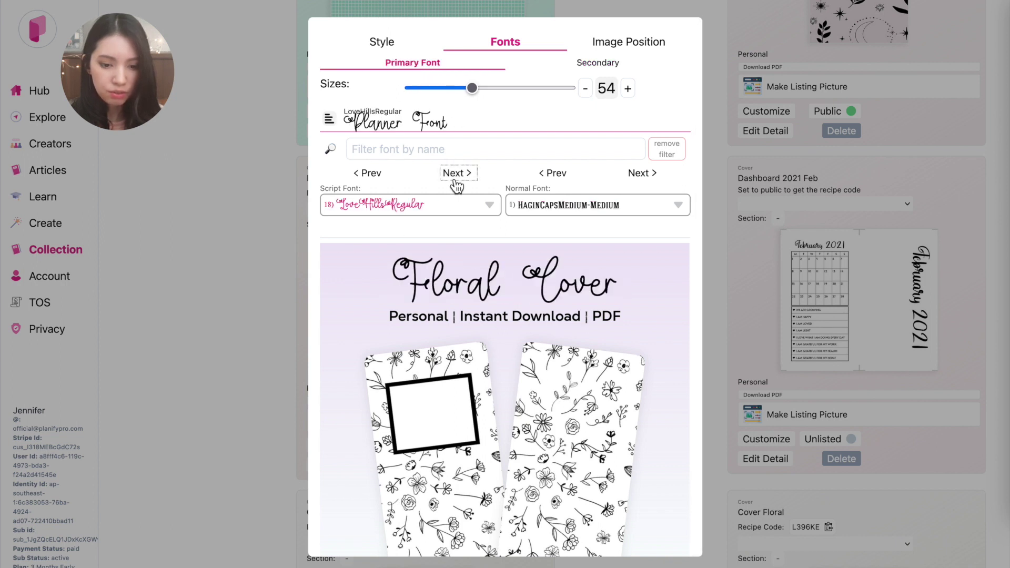
# Step the subtitle font through Cedric-Regular and Gontano-Regular to Sheffield-Regular
pyautogui.click(608, 69)
pyautogui.click(648, 174)
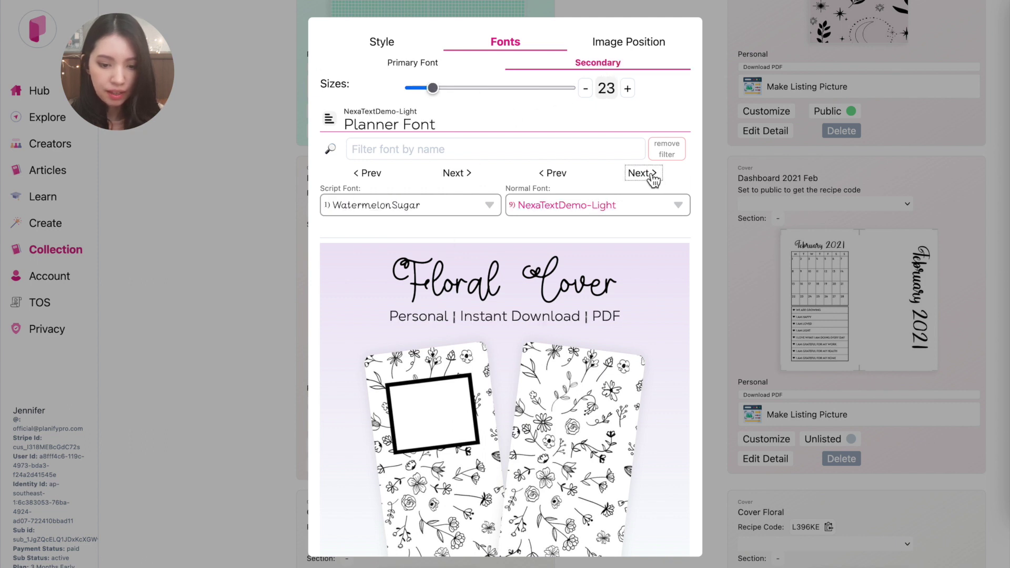
pyautogui.click(649, 175)
pyautogui.click(648, 174)
pyautogui.click(648, 175)
pyautogui.click(649, 175)
pyautogui.click(648, 175)
pyautogui.click(651, 175)
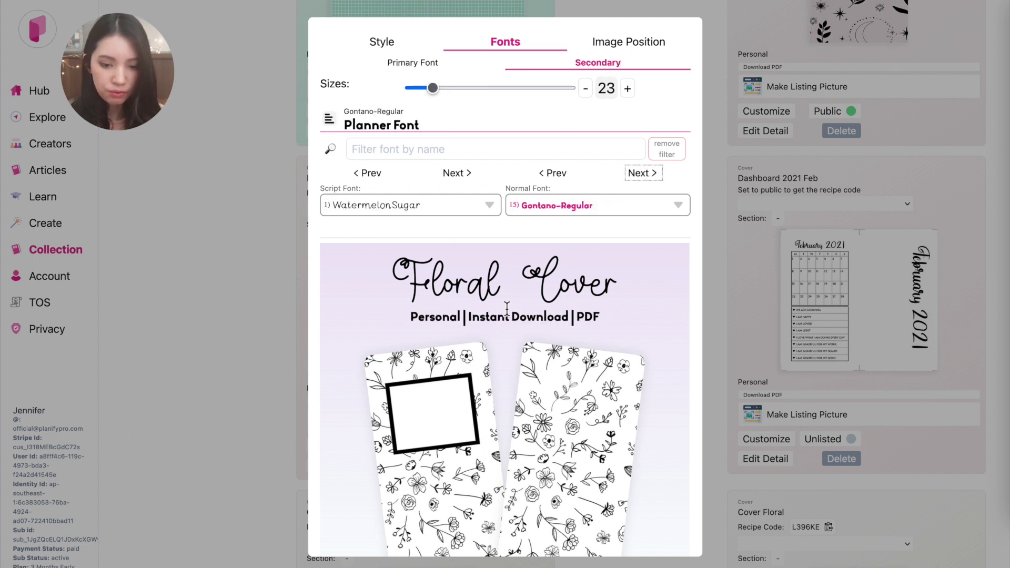
pyautogui.click(644, 173)
pyautogui.click(644, 173)
pyautogui.click(644, 173)
pyautogui.click(644, 173)
pyautogui.click(644, 174)
pyautogui.click(644, 173)
pyautogui.click(644, 173)
# Enlarge the subtitle text to size 29 and the title to size 55
pyautogui.scroll(-1, 630, 430)
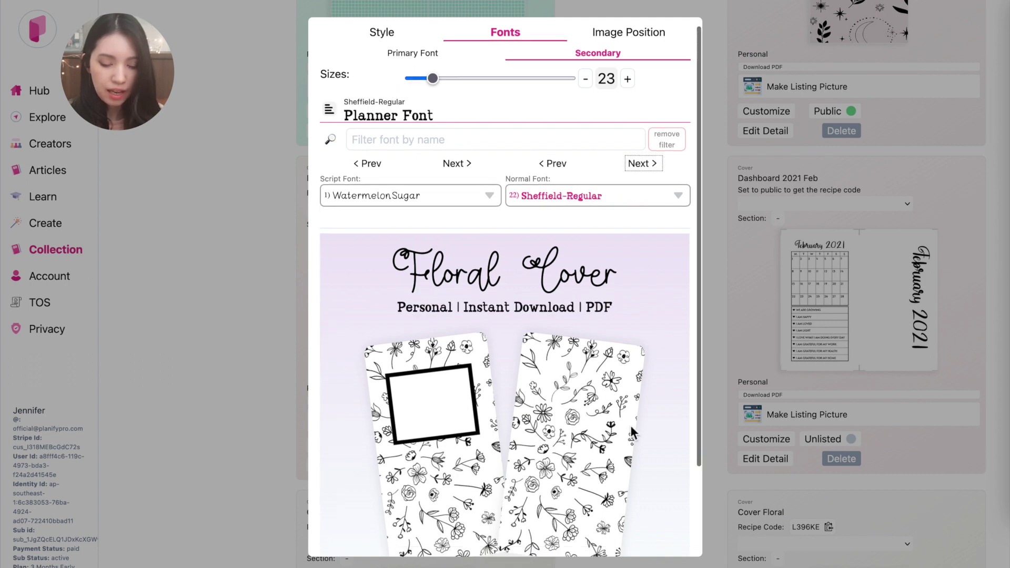
pyautogui.scroll(1, 632, 430)
pyautogui.scroll(-5, 631, 430)
pyautogui.scroll(5, 631, 430)
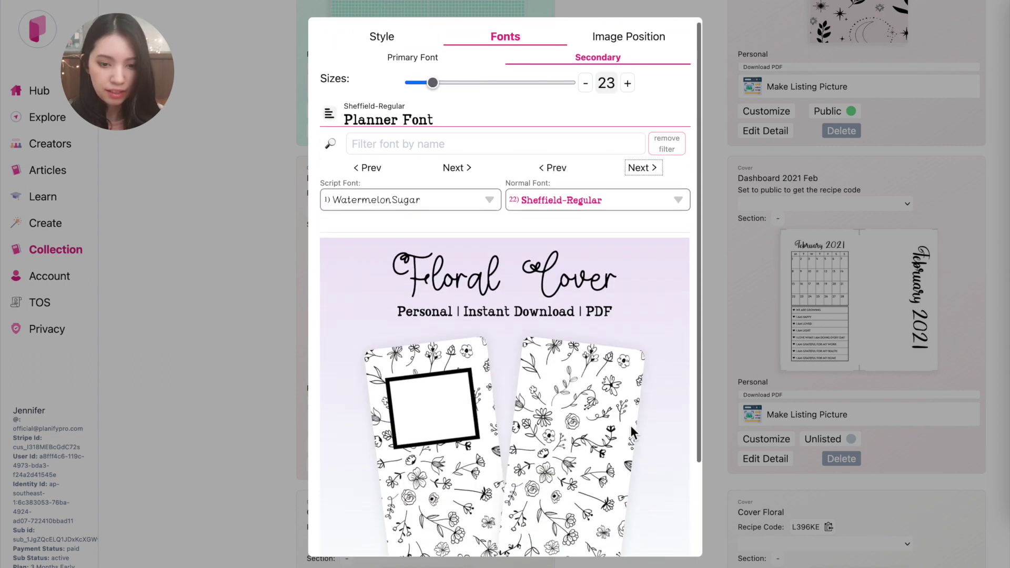
pyautogui.moveTo(441, 84)
pyautogui.mouseDown()
pyautogui.moveTo(468, 83)
pyautogui.moveTo(442, 84)
pyautogui.mouseUp()
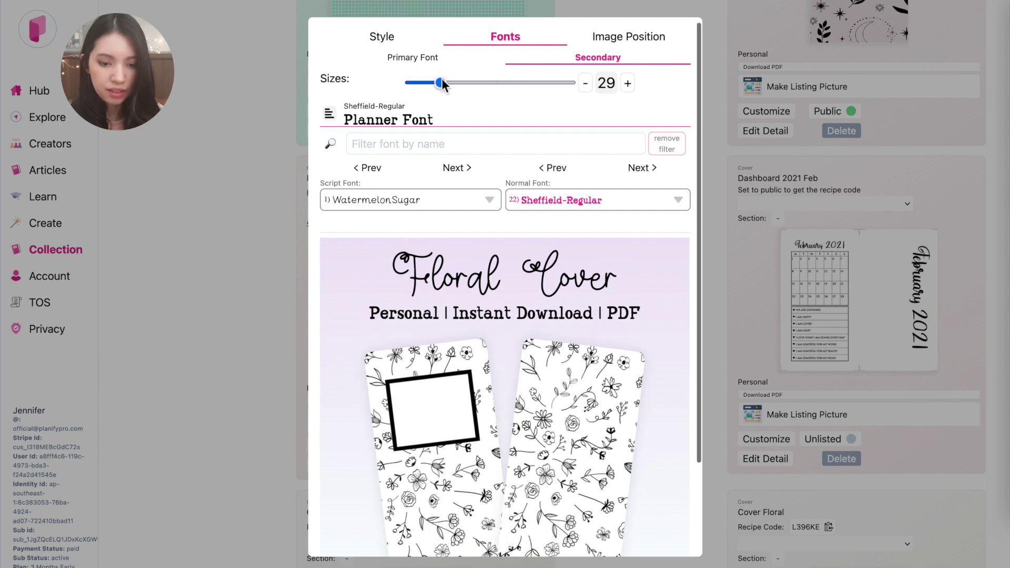
pyautogui.click(413, 55)
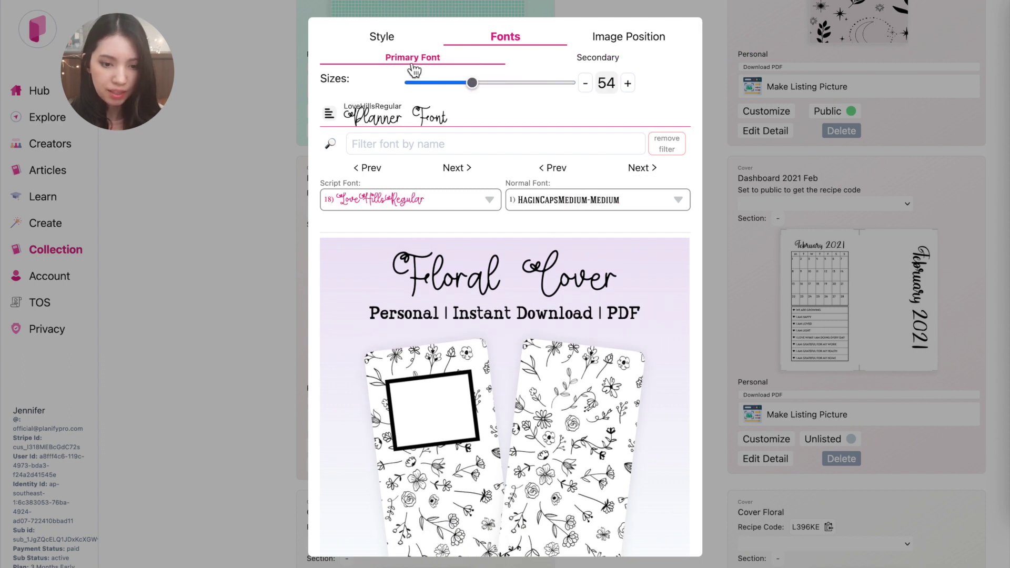
pyautogui.moveTo(479, 79)
pyautogui.mouseDown()
pyautogui.moveTo(454, 80)
pyautogui.moveTo(490, 80)
pyautogui.moveTo(475, 80)
pyautogui.mouseUp()
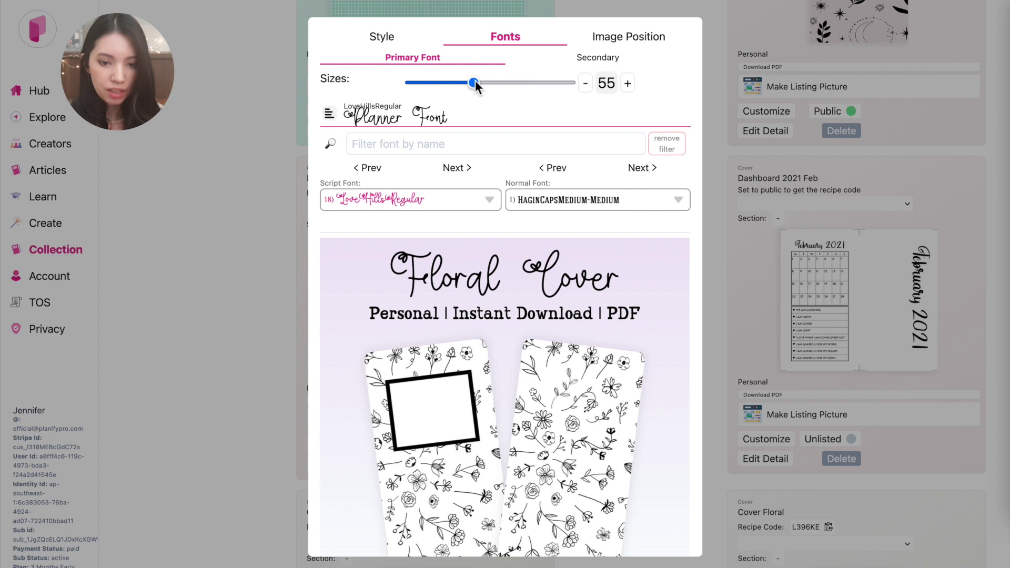
# In the page image layout settings, cycle image types 1 through 4
pyautogui.click(645, 46)
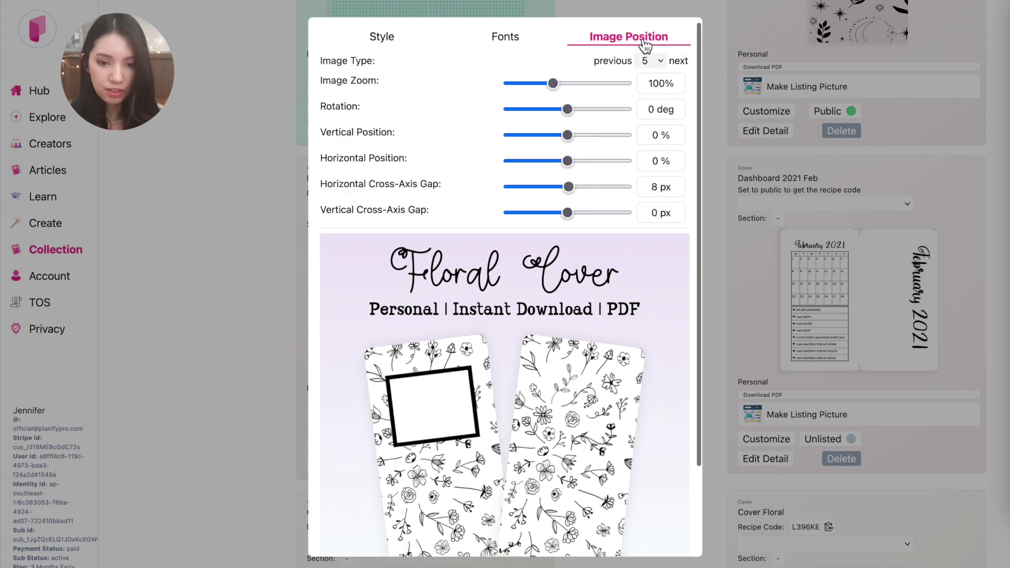
pyautogui.scroll(-2, 534, 378)
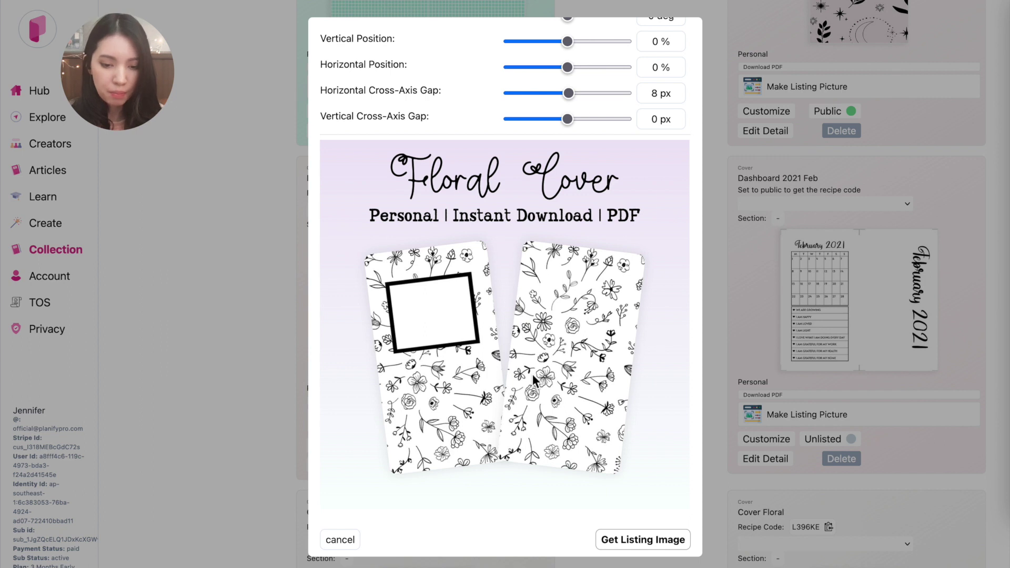
pyautogui.scroll(2, 533, 374)
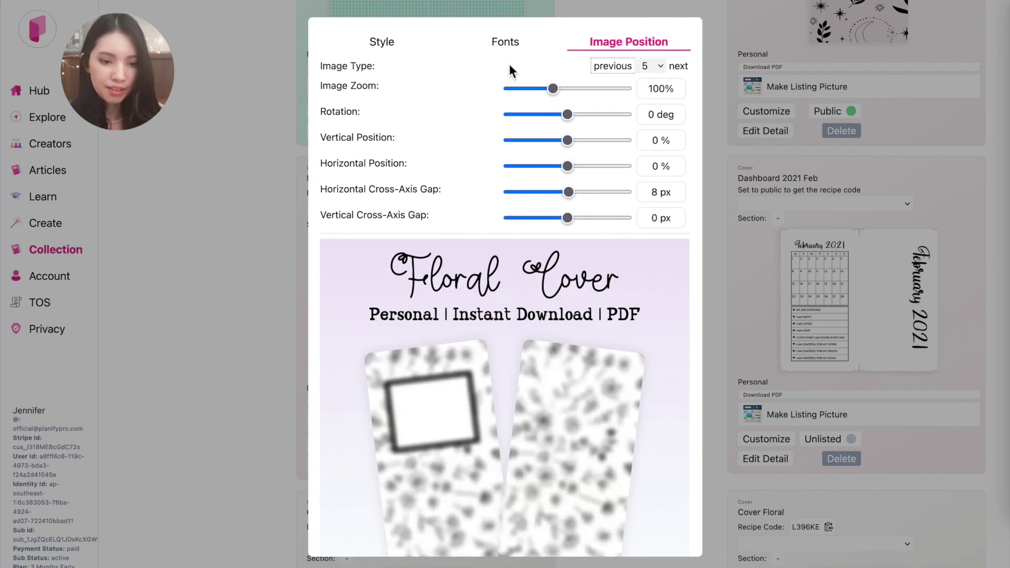
pyautogui.click(685, 71)
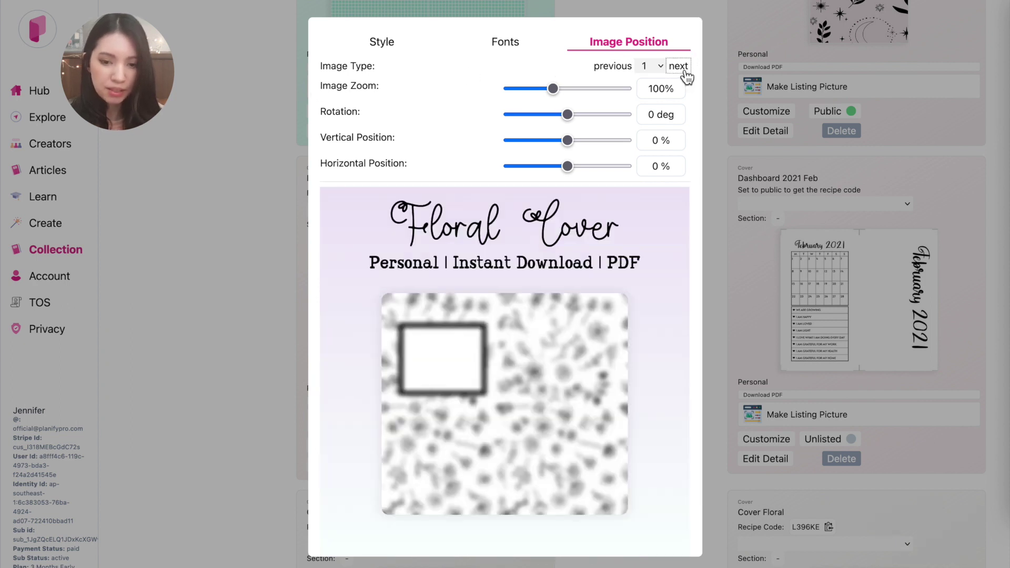
pyautogui.click(685, 71)
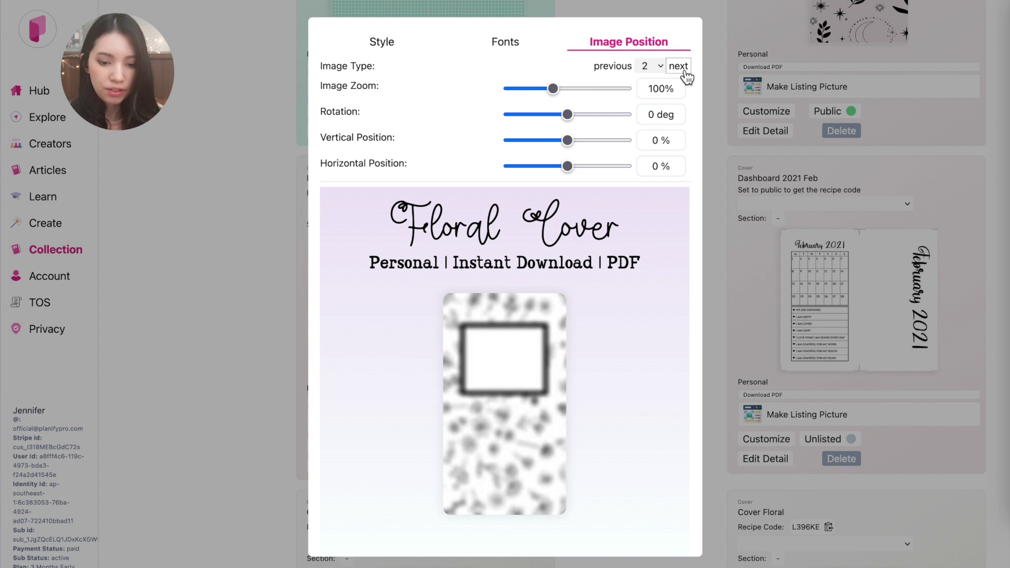
pyautogui.click(686, 72)
pyautogui.click(685, 72)
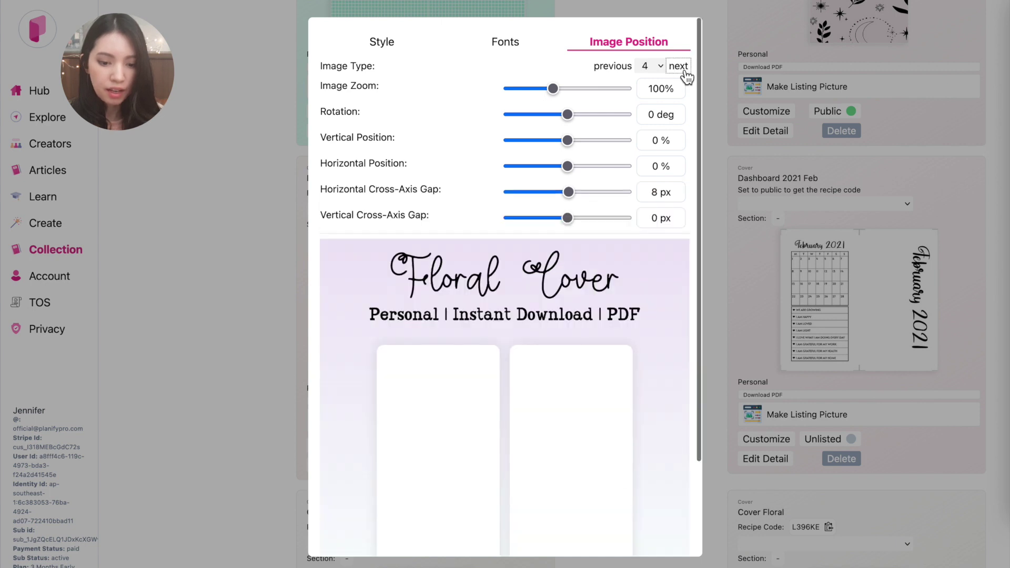
# Settle on image type 5, the two tilted pages layout
pyautogui.scroll(-3, 631, 231)
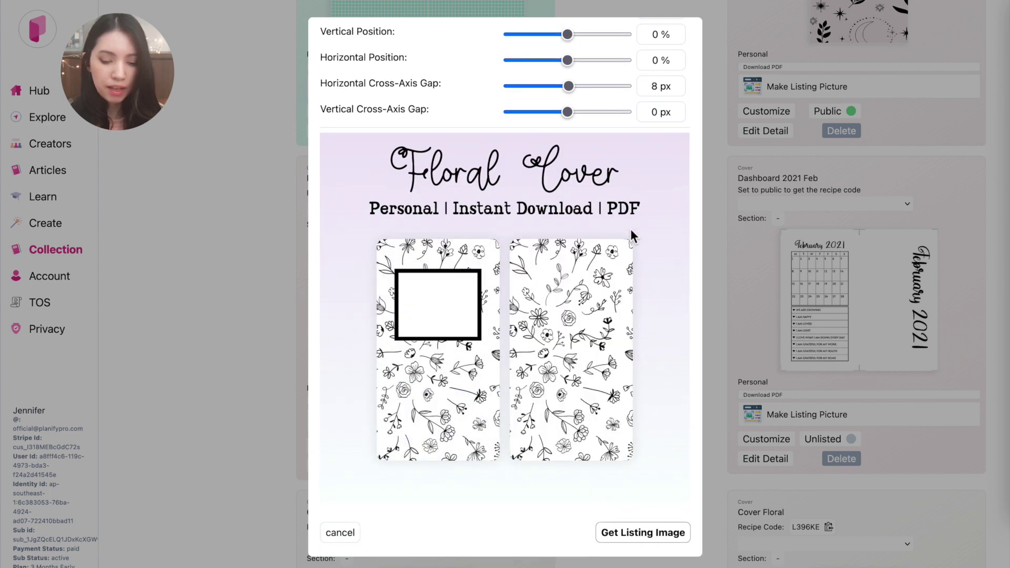
pyautogui.scroll(3, 630, 229)
pyautogui.click(681, 67)
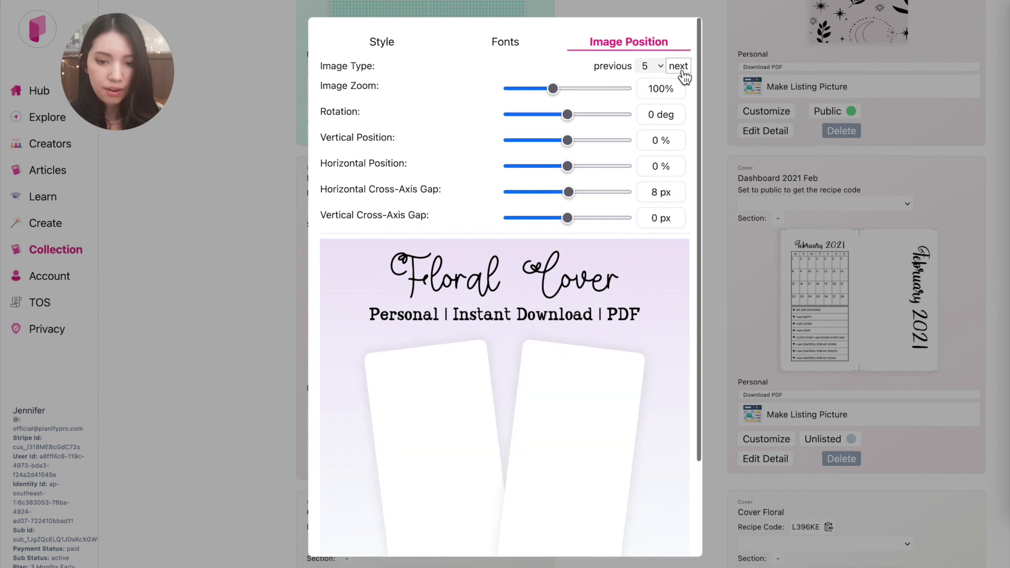
pyautogui.scroll(-2, 652, 278)
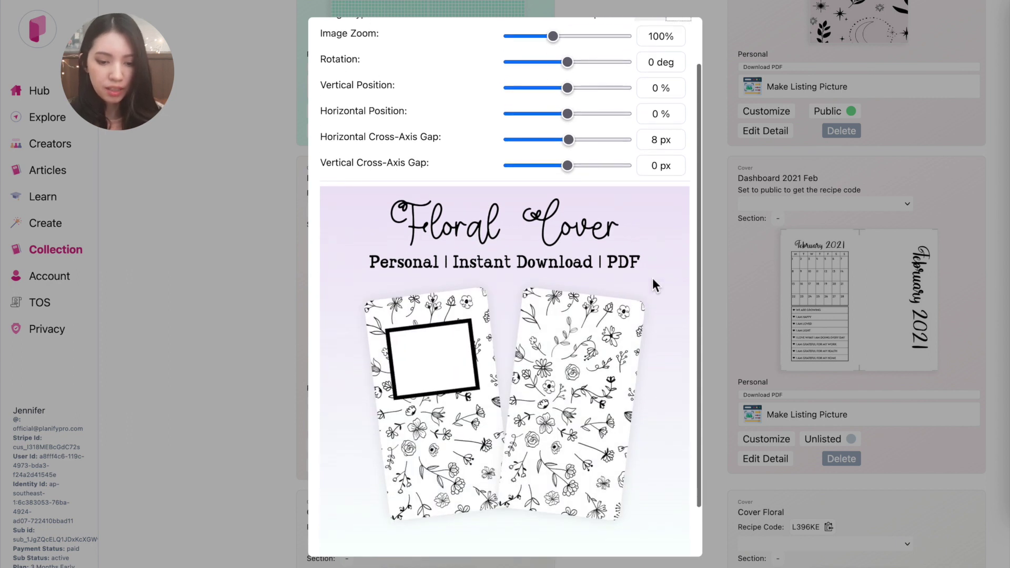
pyautogui.scroll(2, 652, 278)
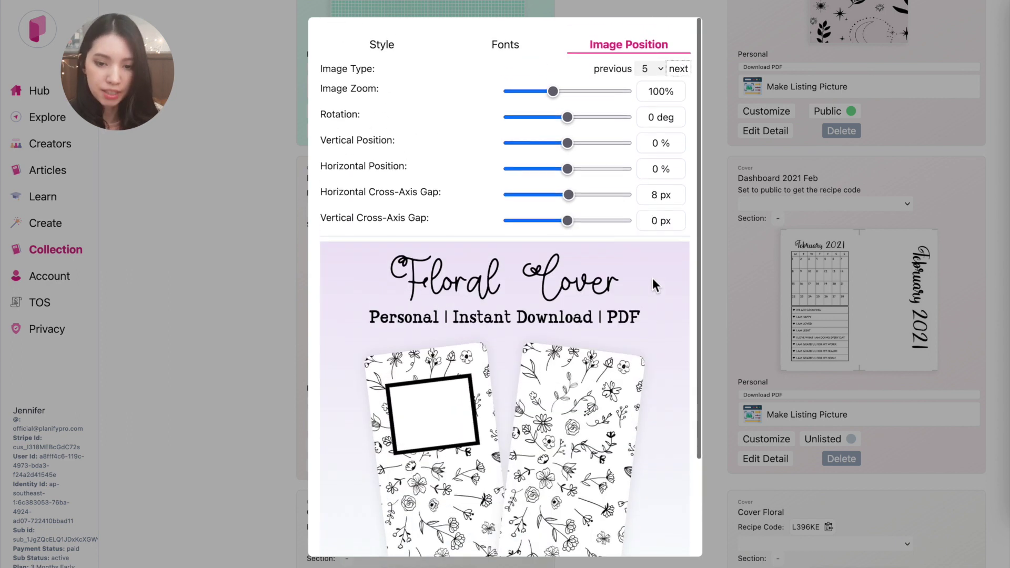
pyautogui.click(683, 69)
pyautogui.click(687, 74)
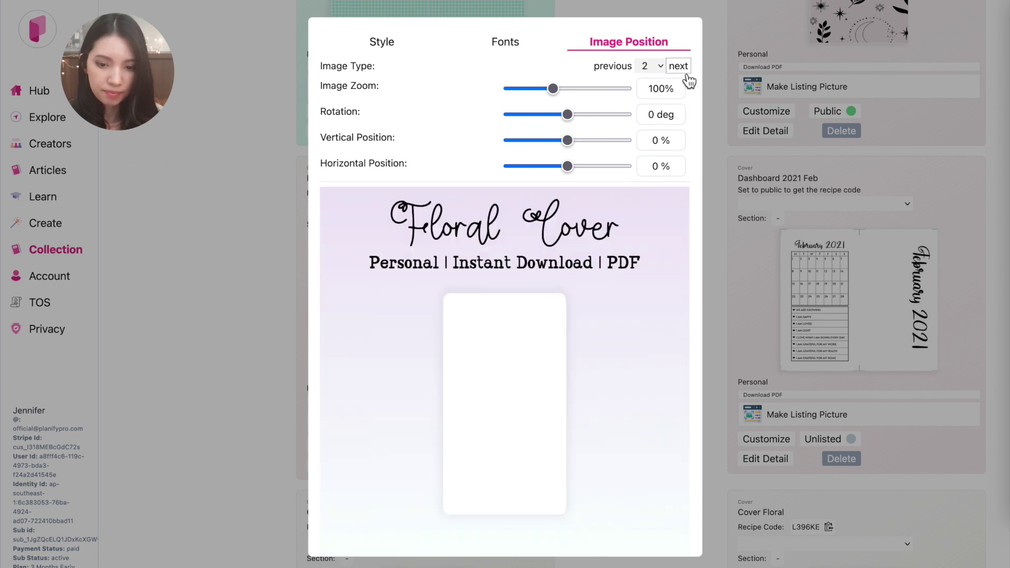
pyautogui.click(687, 74)
pyautogui.click(687, 74)
pyautogui.click(687, 74)
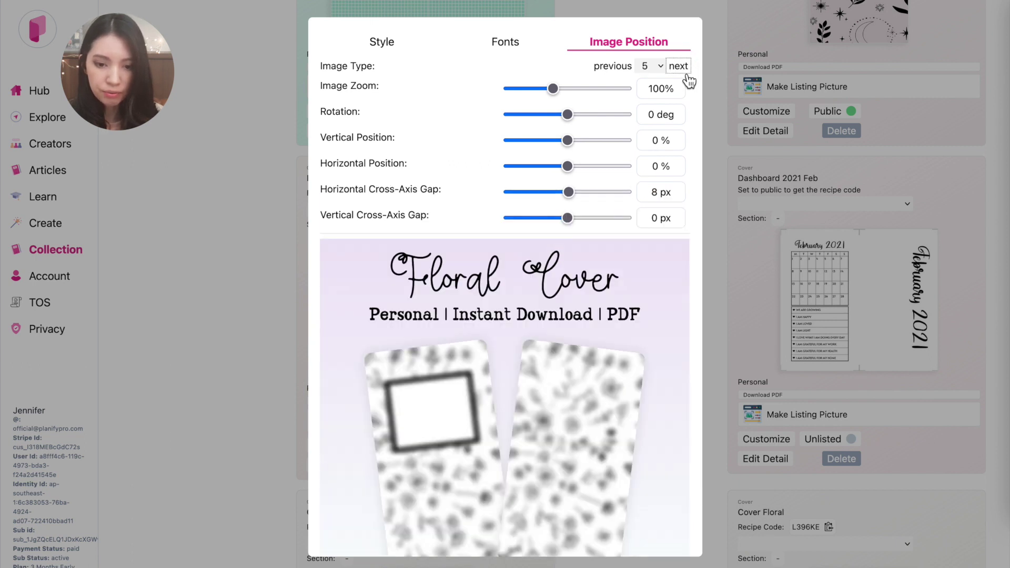
# Try enlarging the pages directly in the preview
pyautogui.moveTo(552, 88); pyautogui.dragTo(575, 189)
pyautogui.scroll(-2, 570, 96)
pyautogui.scroll(1, 575, 188)
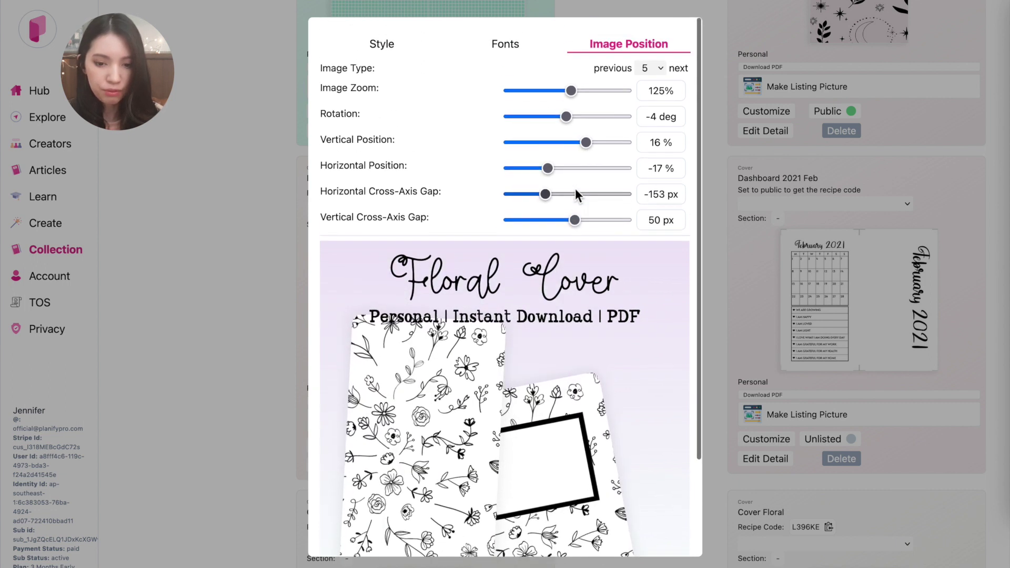
# Reset Image Position: zoom 100, rotation 0, positions 0, horizontal gap 8, vertical gap 0
pyautogui.doubleClick(672, 88)
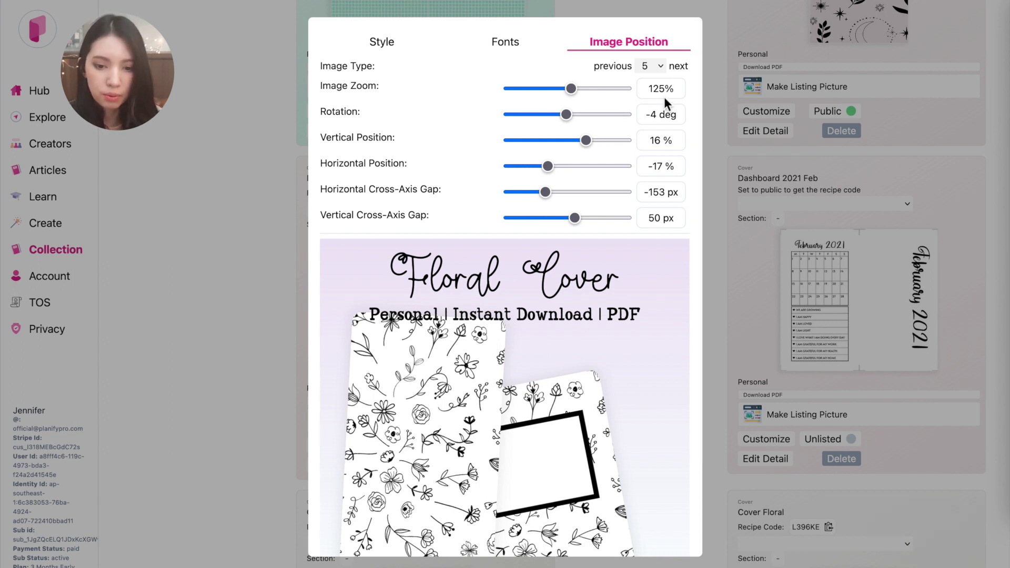
pyautogui.write('100')
pyautogui.tripleClick(657, 122)
pyautogui.write('0')
pyautogui.tripleClick(658, 140)
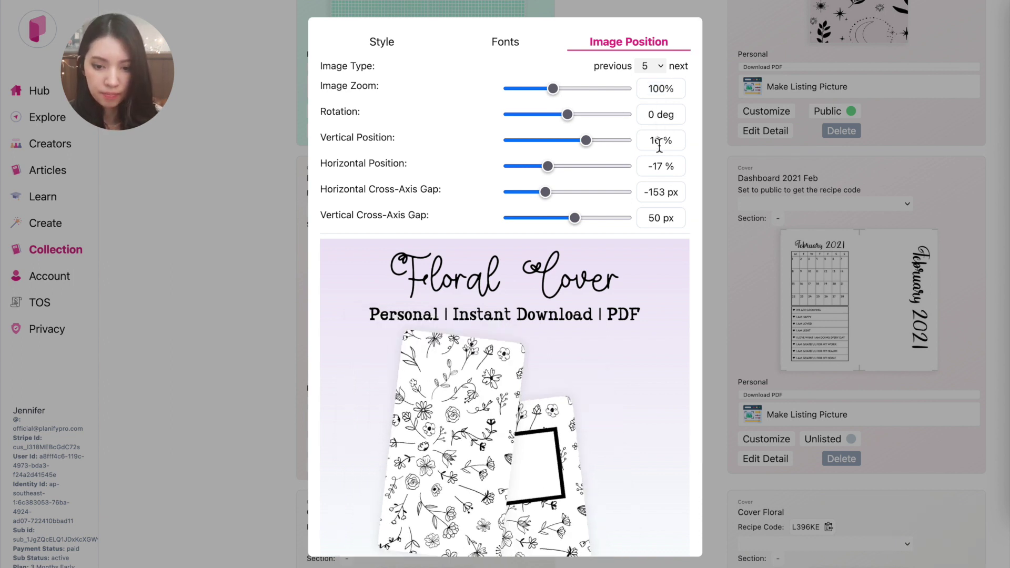
pyautogui.write('0')
pyautogui.tripleClick(658, 166)
pyautogui.write('0')
pyautogui.tripleClick(657, 192)
pyautogui.write('8')
pyautogui.tripleClick(665, 217)
pyautogui.write('0')
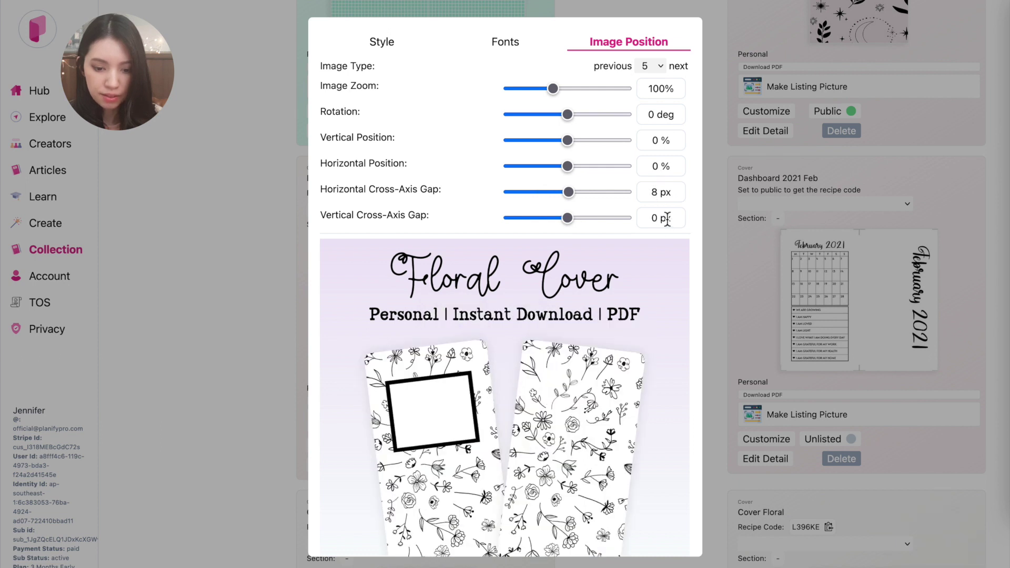
# Set Image Zoom to 120%, Vertical Position to 13% and Horizontal Cross-Axis Gap to 13 px
pyautogui.scroll(-2, 667, 217)
pyautogui.scroll(2, 622, 165)
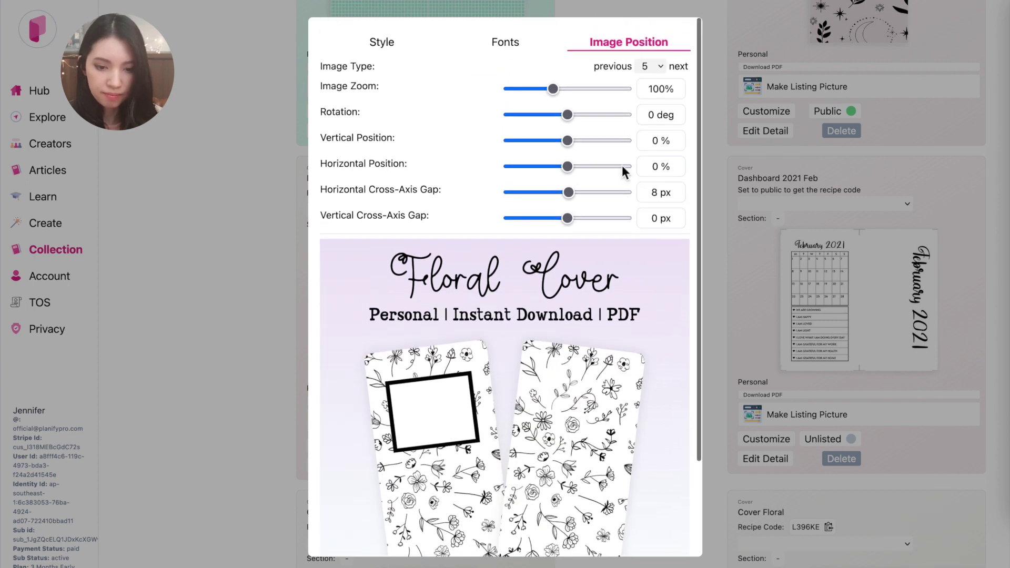
pyautogui.moveTo(555, 88); pyautogui.dragTo(568, 91)
pyautogui.moveTo(567, 140); pyautogui.dragTo(582, 140)
pyautogui.moveTo(568, 192); pyautogui.dragTo(569, 217)
# Generate the Floral Cover listing image with Get Listing Image
pyautogui.scroll(-2, 569, 252)
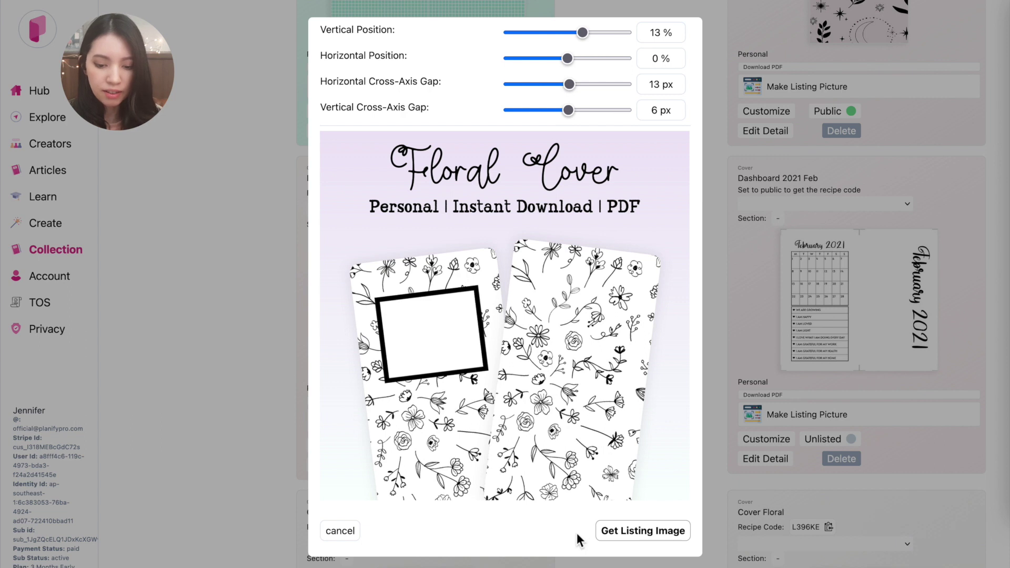
pyautogui.click(644, 532)
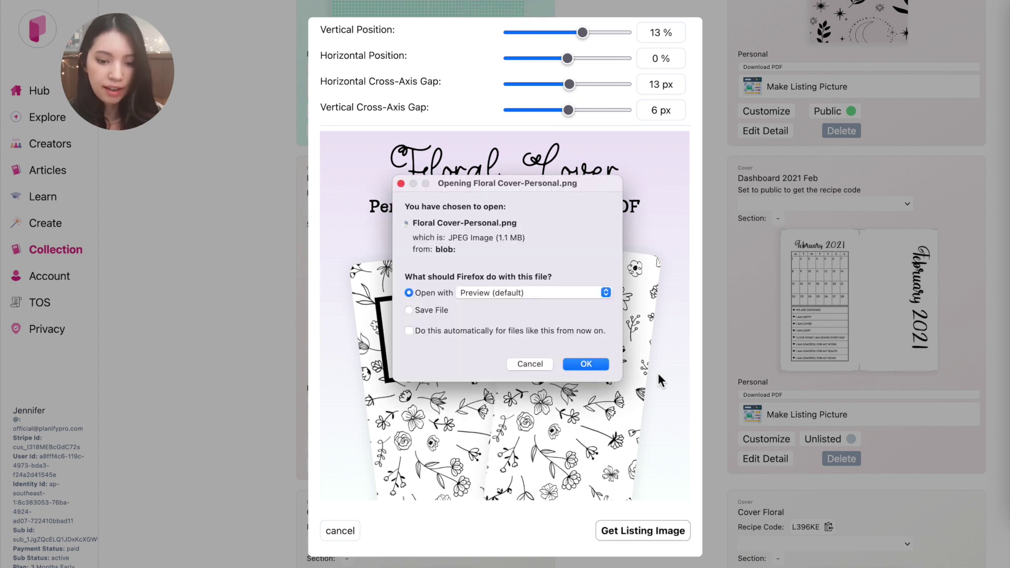
# Open Floral Cover-Personal-2.png in Preview, resize the window to view it, then close it
pyautogui.click(581, 364)
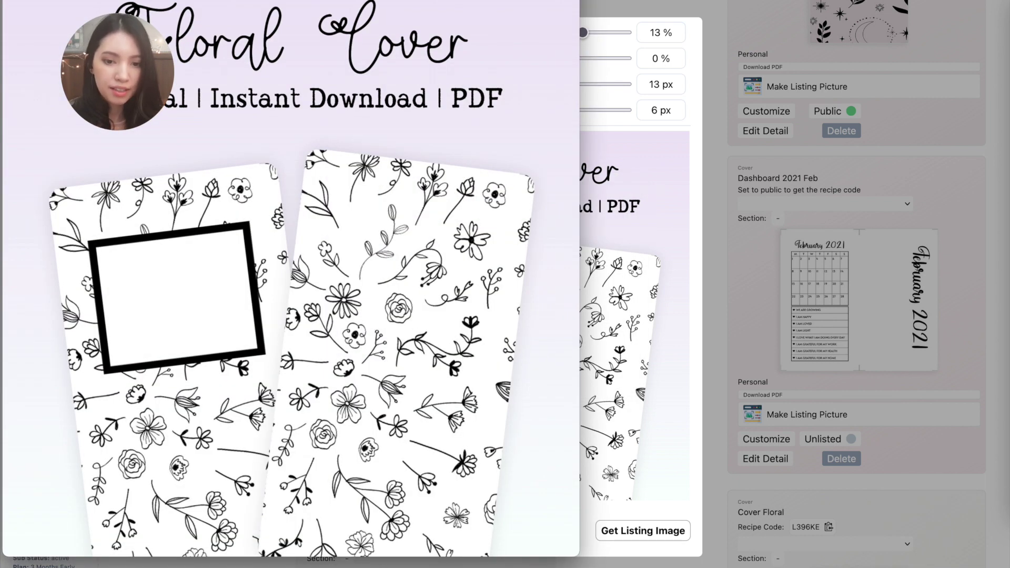
pyautogui.moveTo(579, 1); pyautogui.dragTo(751, 5)
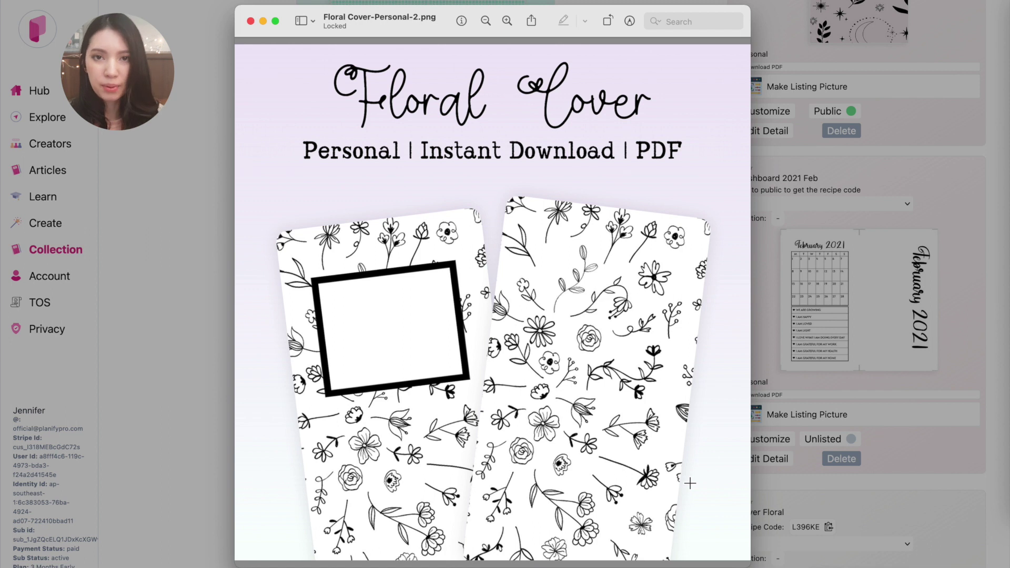
pyautogui.press('super+w')
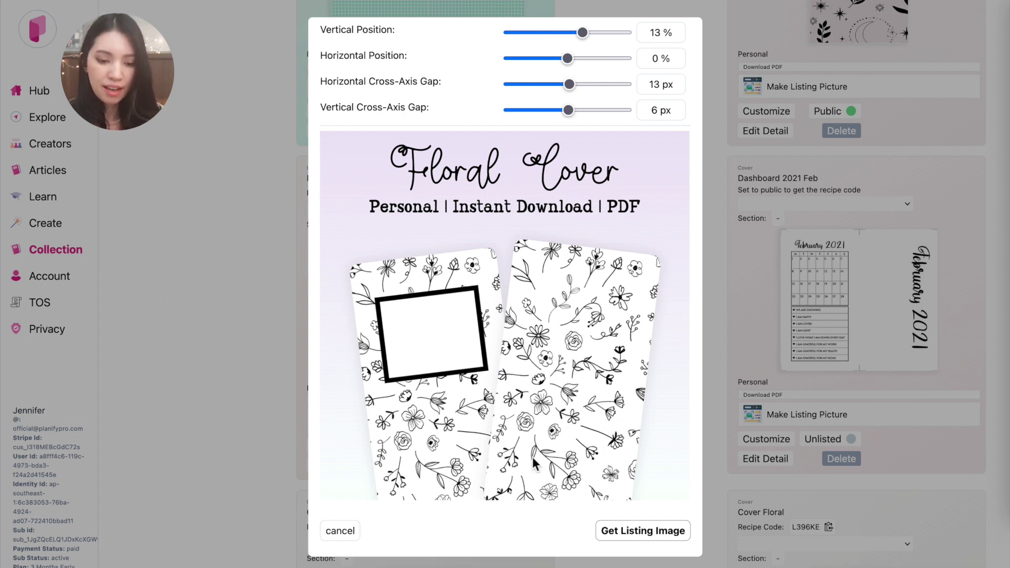
# Close the Floral Cover listing image settings
pyautogui.scroll(1, 470, 327)
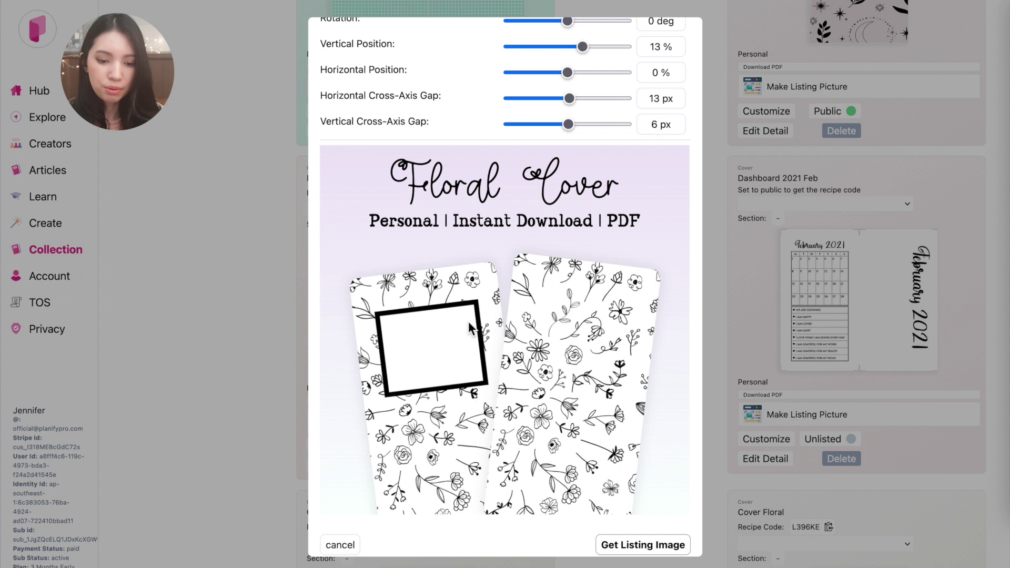
pyautogui.scroll(3, 470, 326)
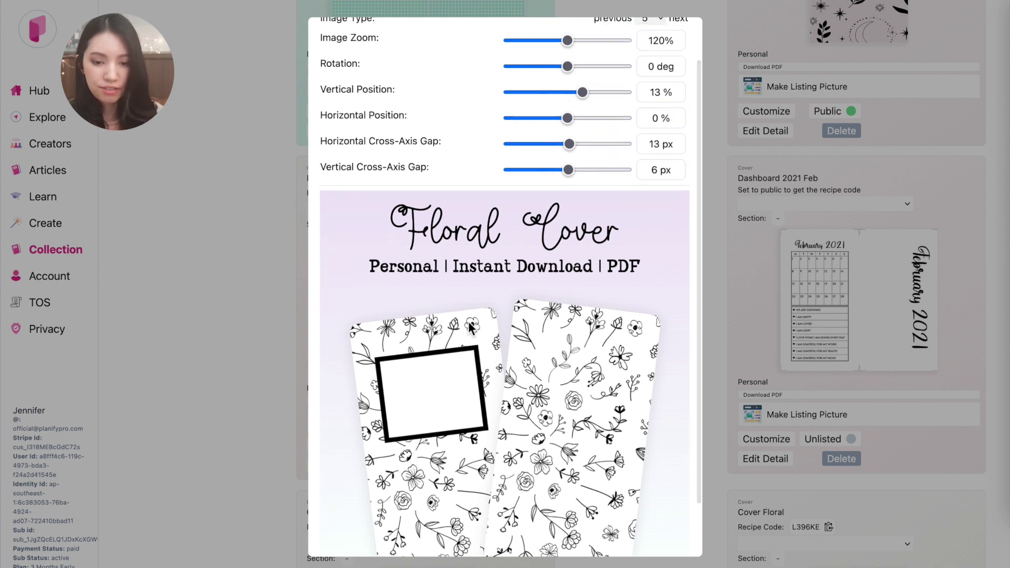
pyautogui.click(719, 222)
# Filter to Xmas templates and start a listing picture for Nordic Weekly (xmas collection)
pyautogui.scroll(5, 557, 331)
pyautogui.scroll(-10, 557, 330)
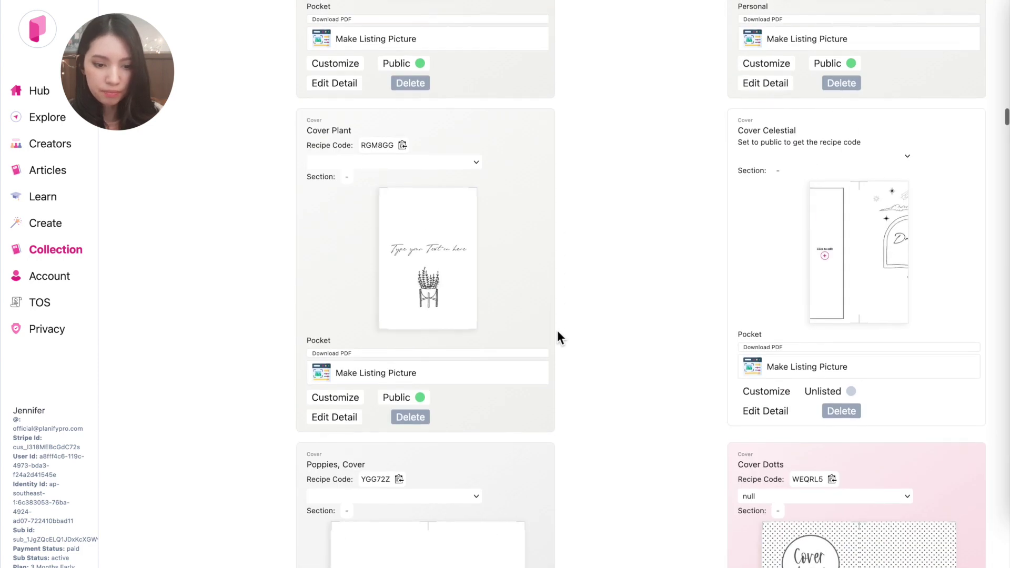
pyautogui.scroll(15, 557, 331)
pyautogui.click(889, 264)
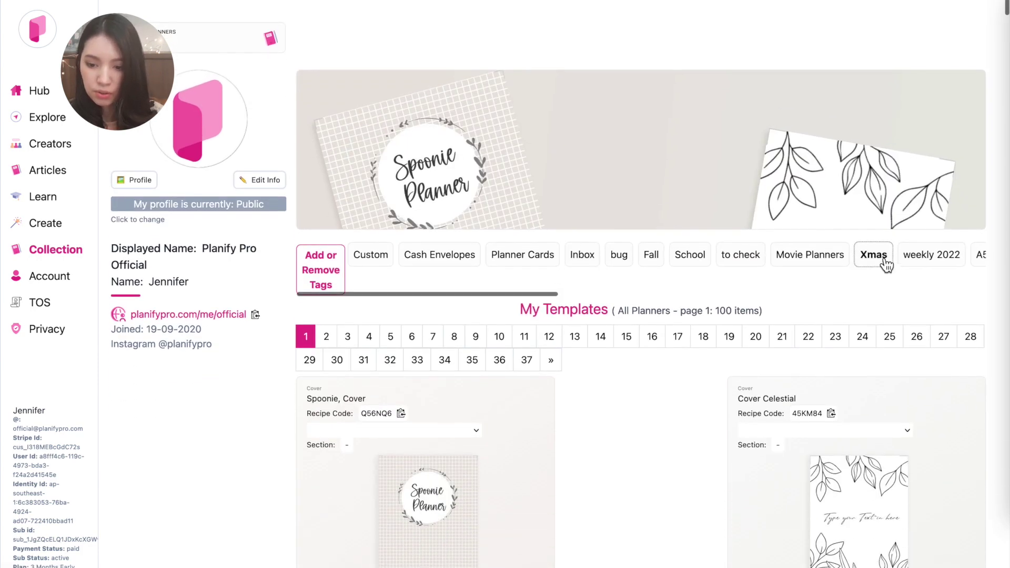
pyautogui.scroll(-15, 617, 413)
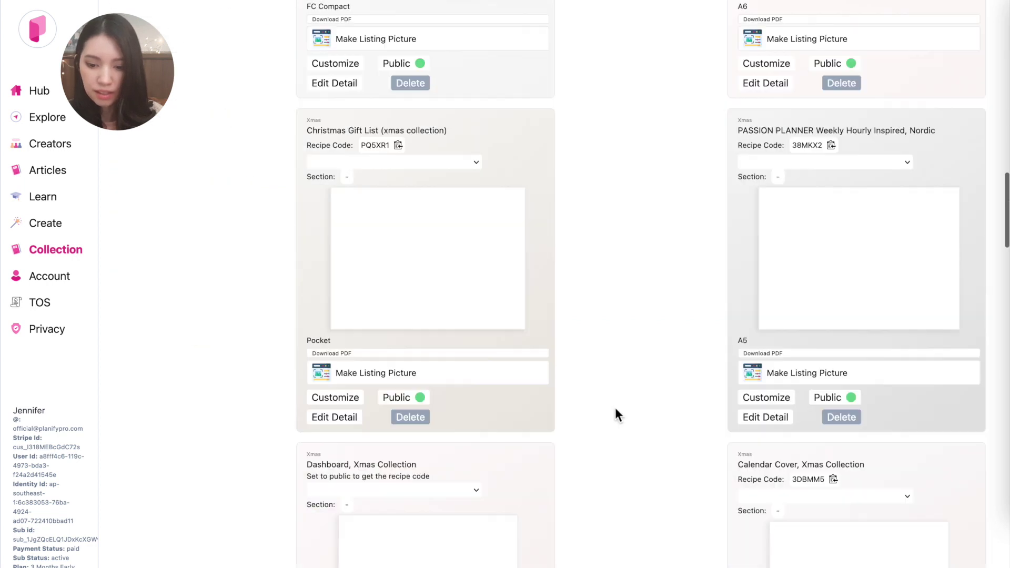
pyautogui.scroll(-10, 615, 410)
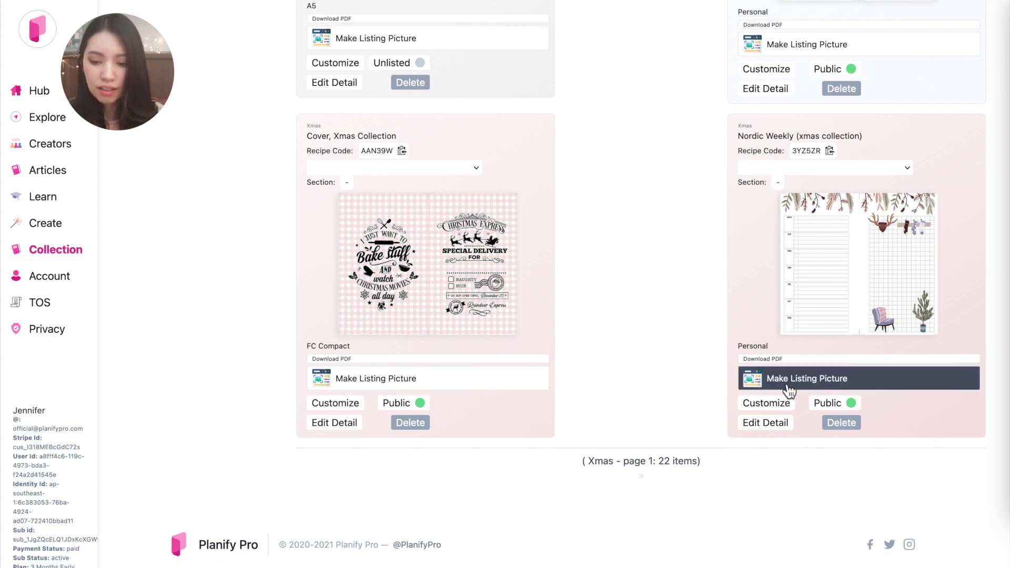
pyautogui.click(873, 389)
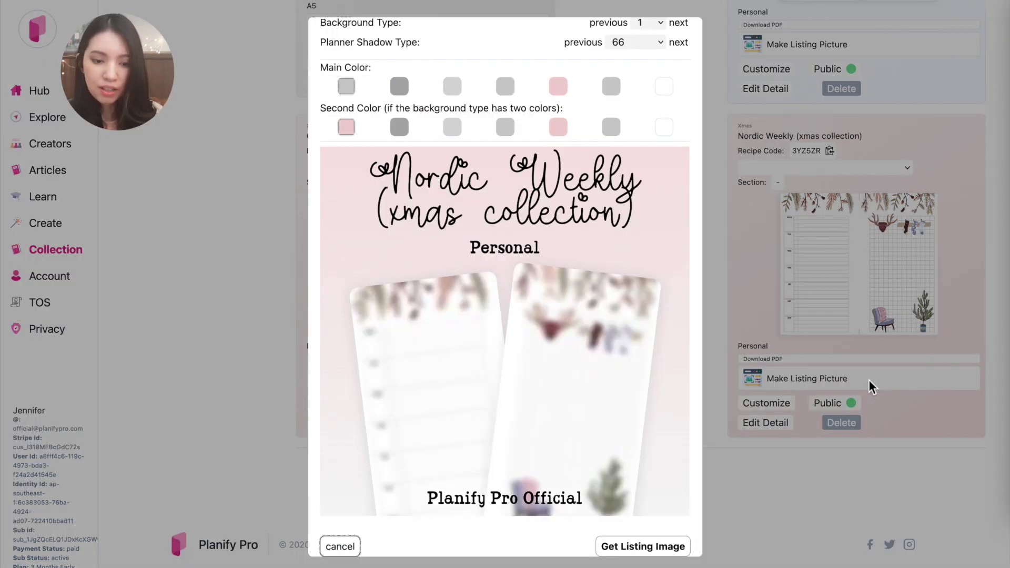
pyautogui.moveTo(385, 173); pyautogui.dragTo(619, 203)
pyautogui.click(619, 202)
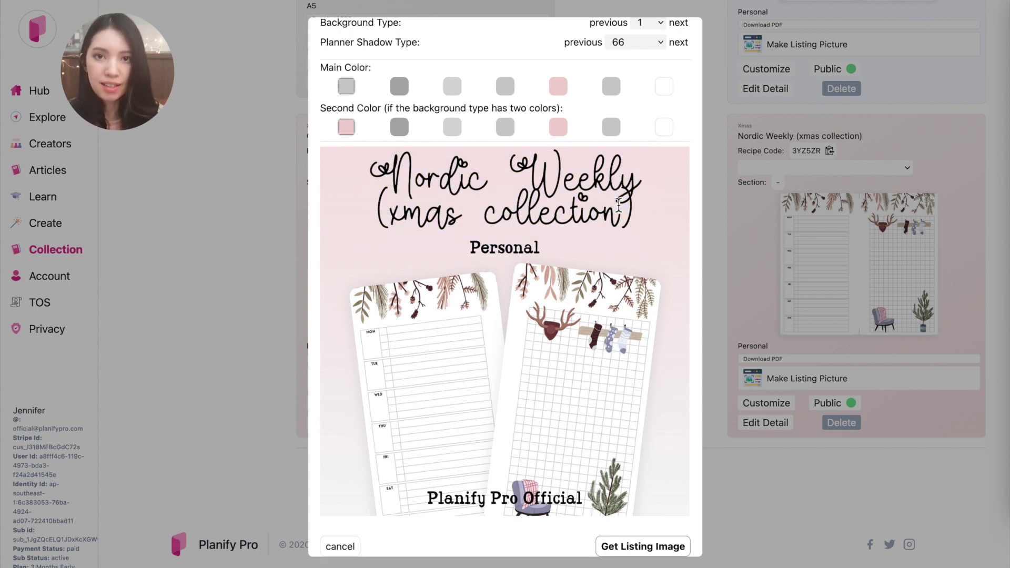
# Cancel the Nordic Weekly settings and scroll through finished listing images like Minimal Weekly One Page
pyautogui.click(642, 546)
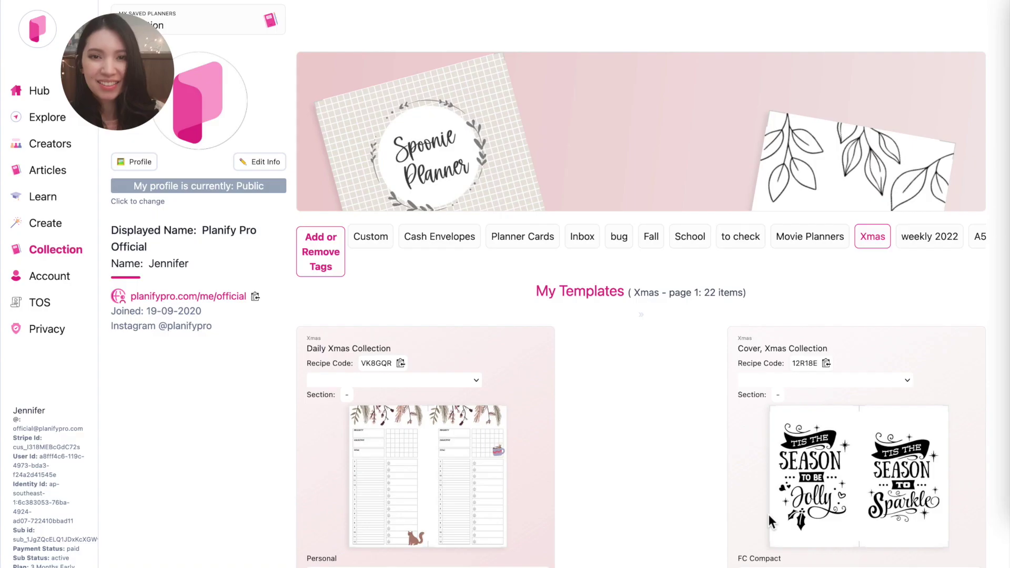
pyautogui.scroll(-10, 505, 284)
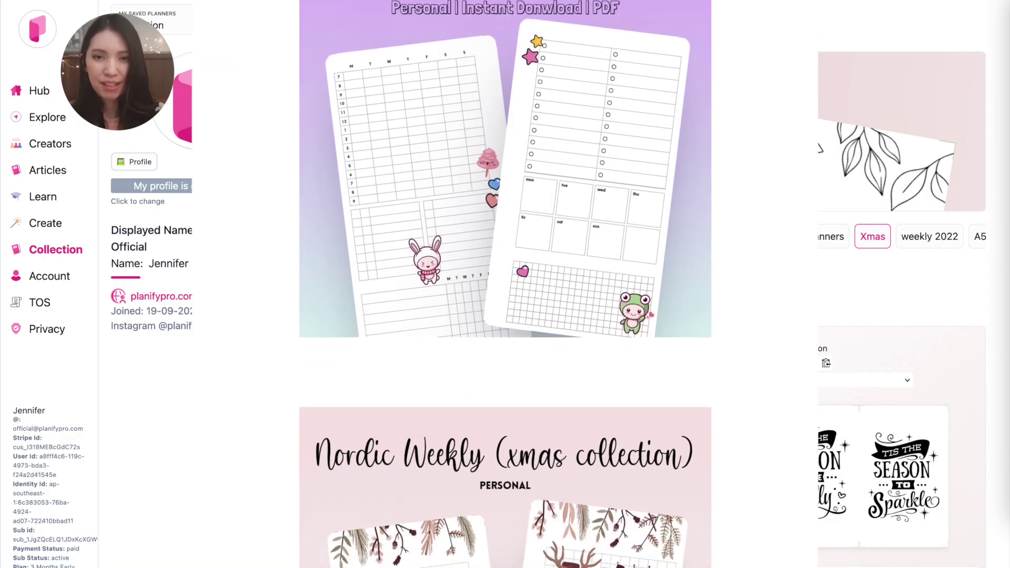
pyautogui.scroll(-15, 505, 284)
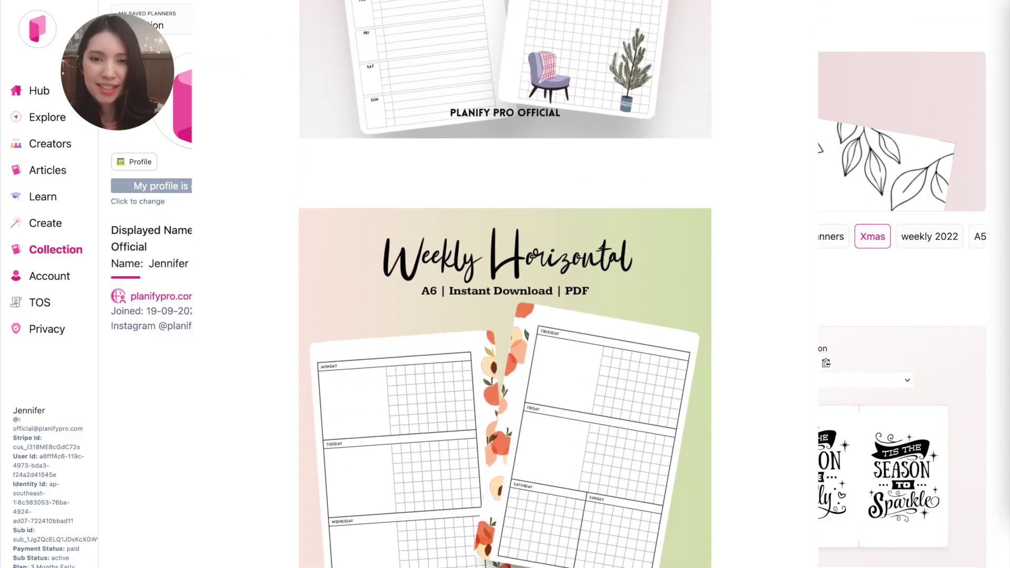
pyautogui.scroll(-15, 505, 284)
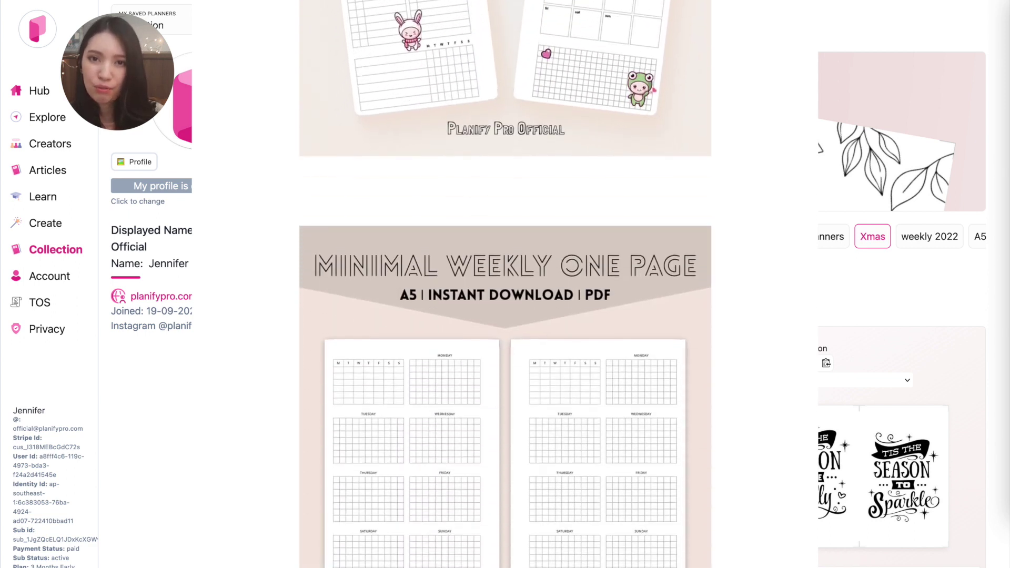